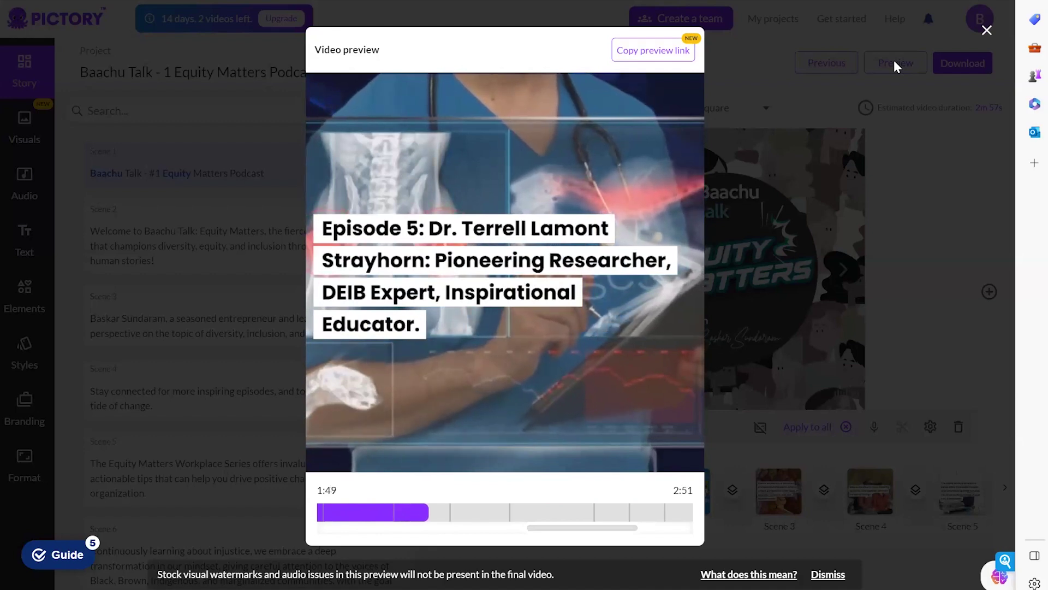
- Pause the podcast video preview and close it to return to the storyboard
{"action": "mouse_move", "coordinate": [666, 144]}
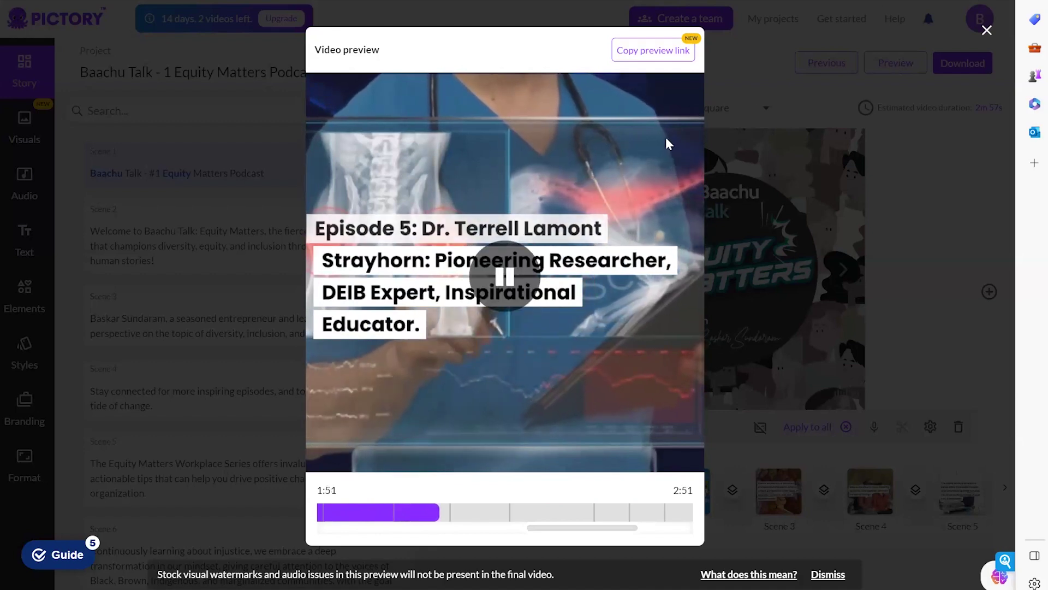
{"action": "left_click", "coordinate": [480, 304]}
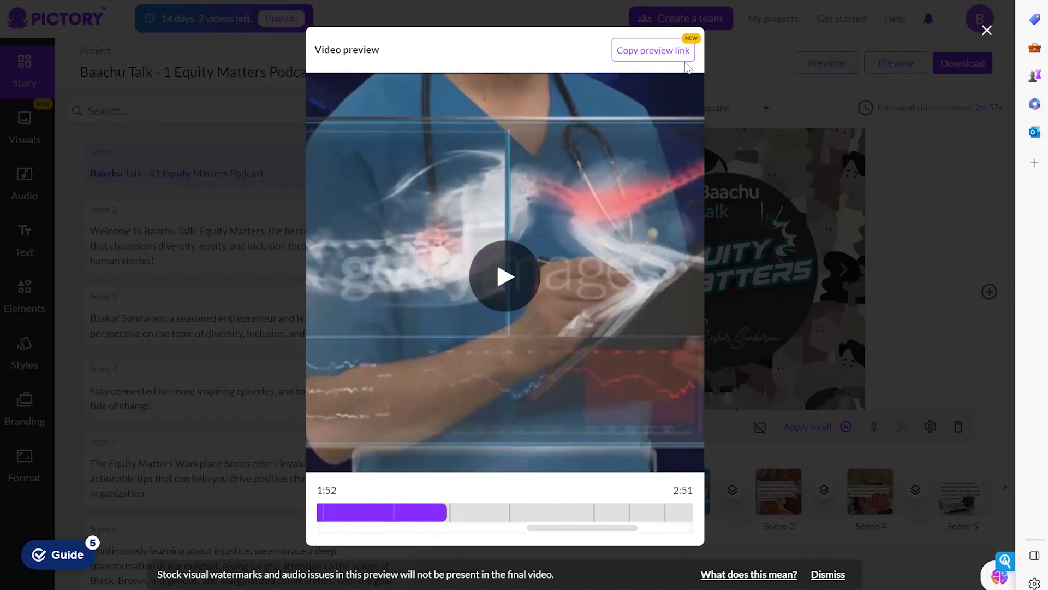
{"action": "left_click", "coordinate": [986, 31]}
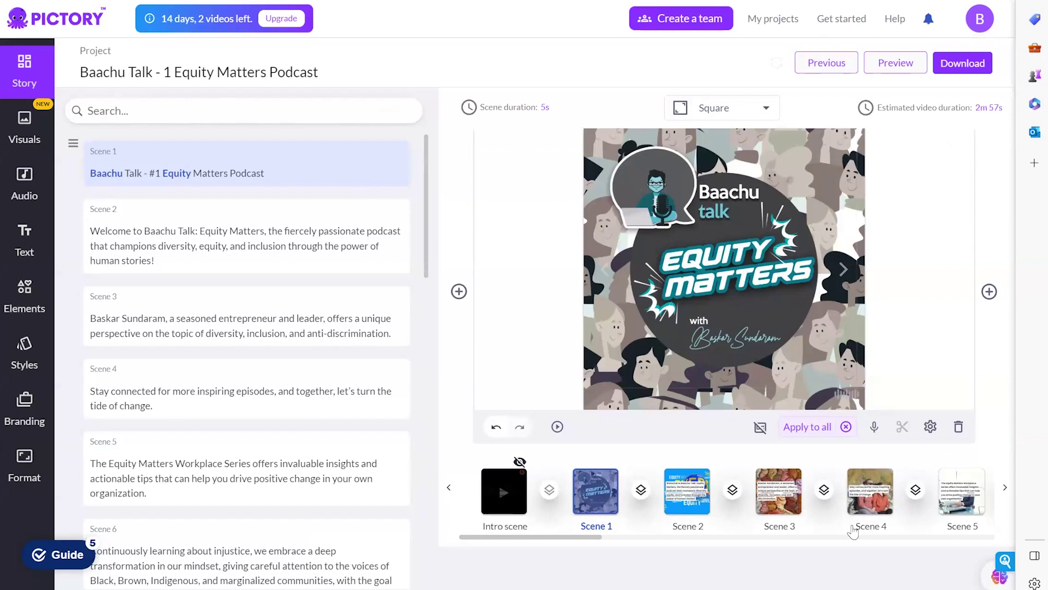
- Inspect scene 3's voice-over options and its visual and audio settings without changing them
{"action": "left_click", "coordinate": [786, 516]}
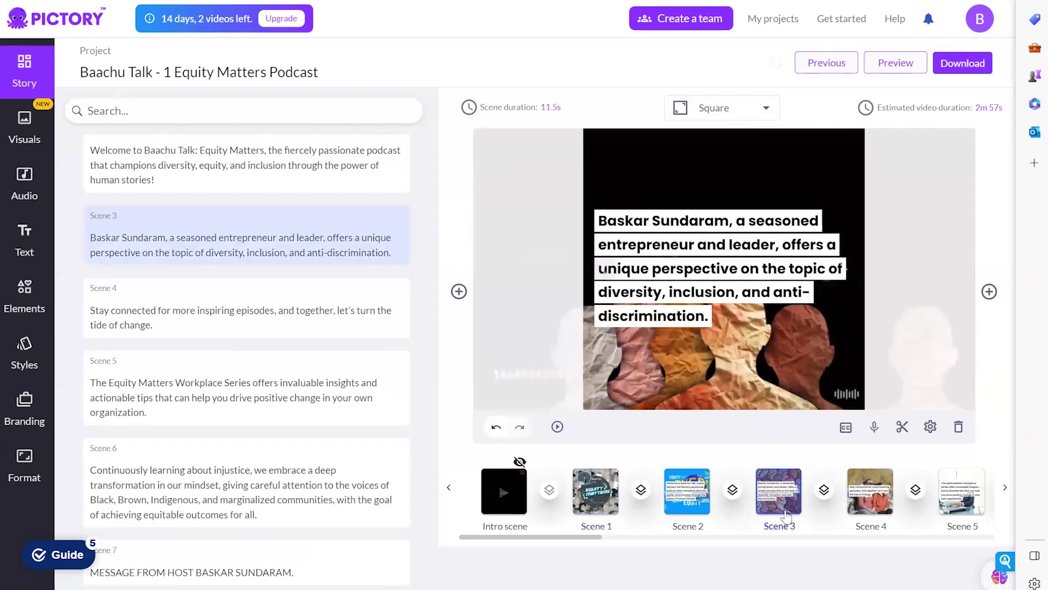
{"action": "left_click", "coordinate": [874, 426]}
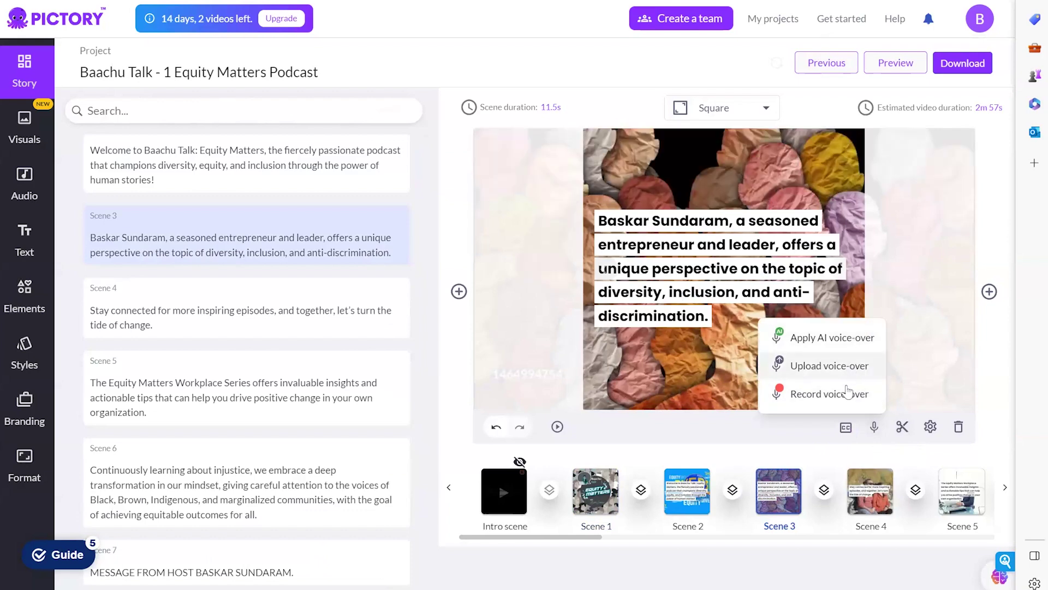
{"action": "left_click", "coordinate": [929, 428]}
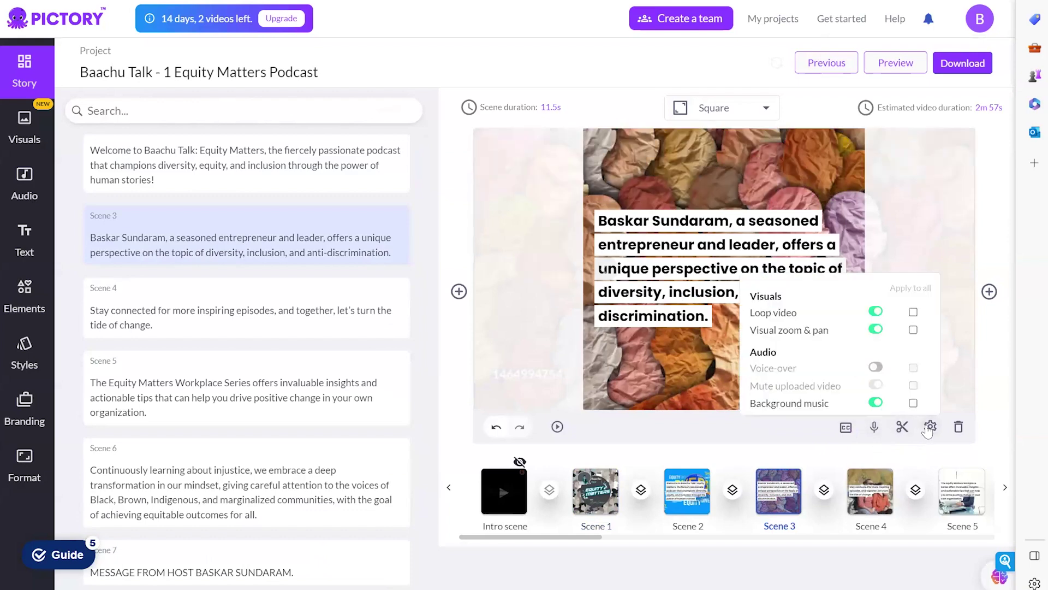
{"action": "left_click", "coordinate": [519, 364]}
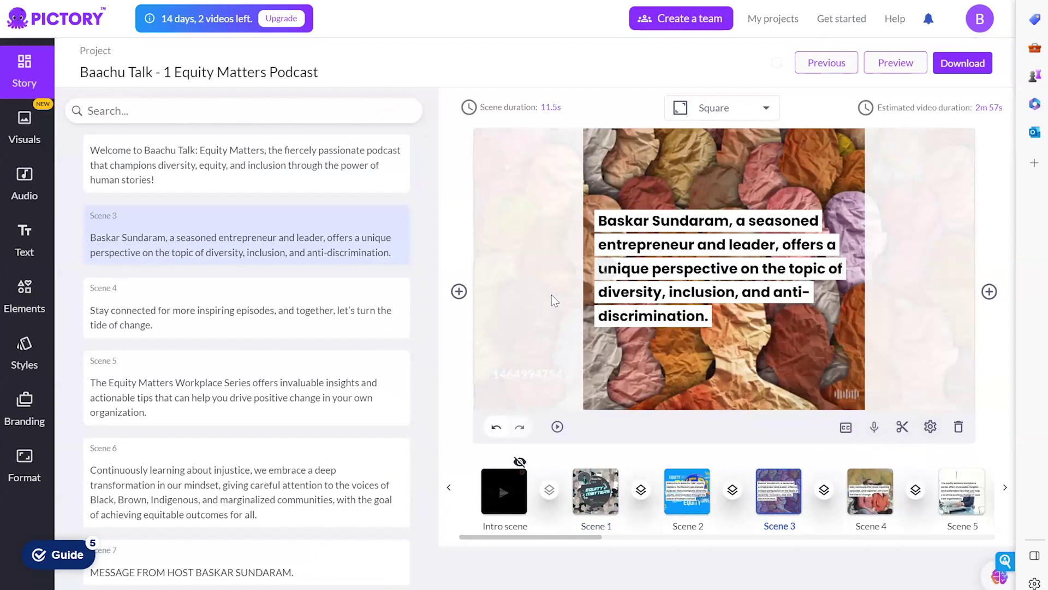
- Start an Edit Video using Text project from the home page and upload the teaser MP4 for transcription
{"action": "left_click", "coordinate": [82, 19]}
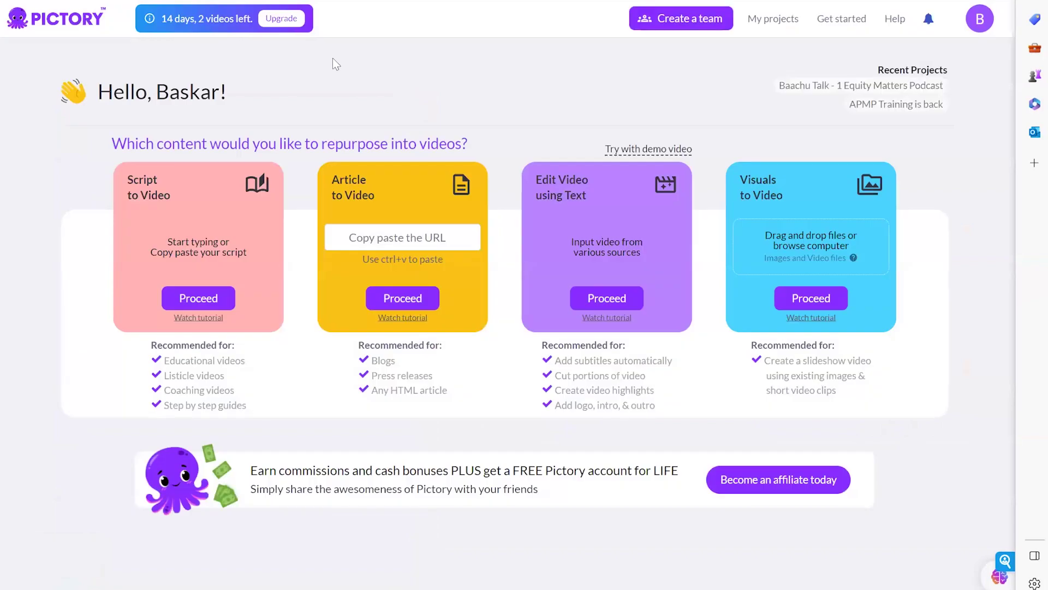
{"action": "left_click", "coordinate": [606, 298]}
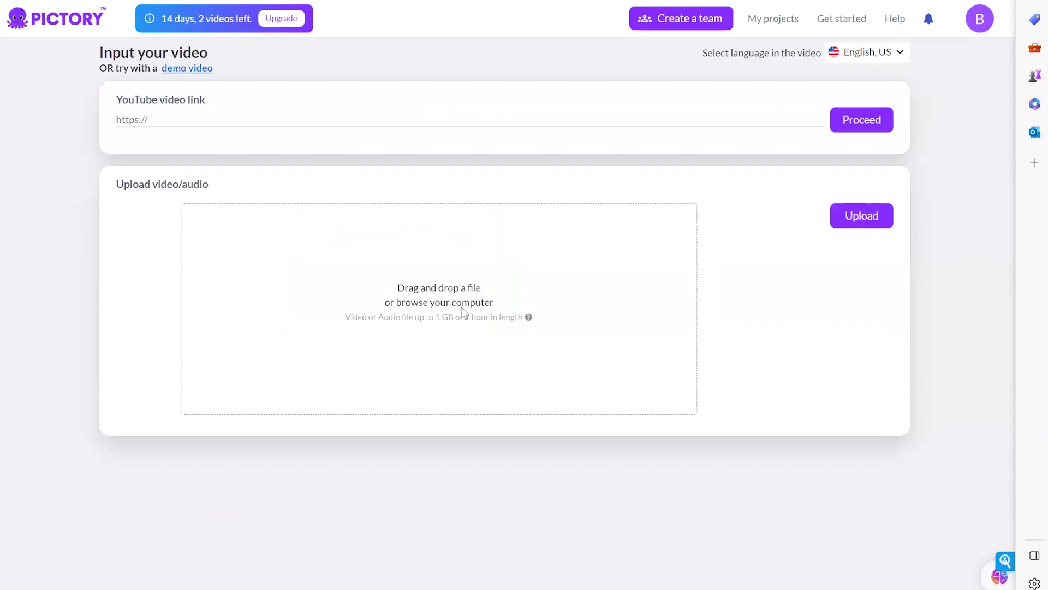
{"action": "left_click", "coordinate": [462, 304]}
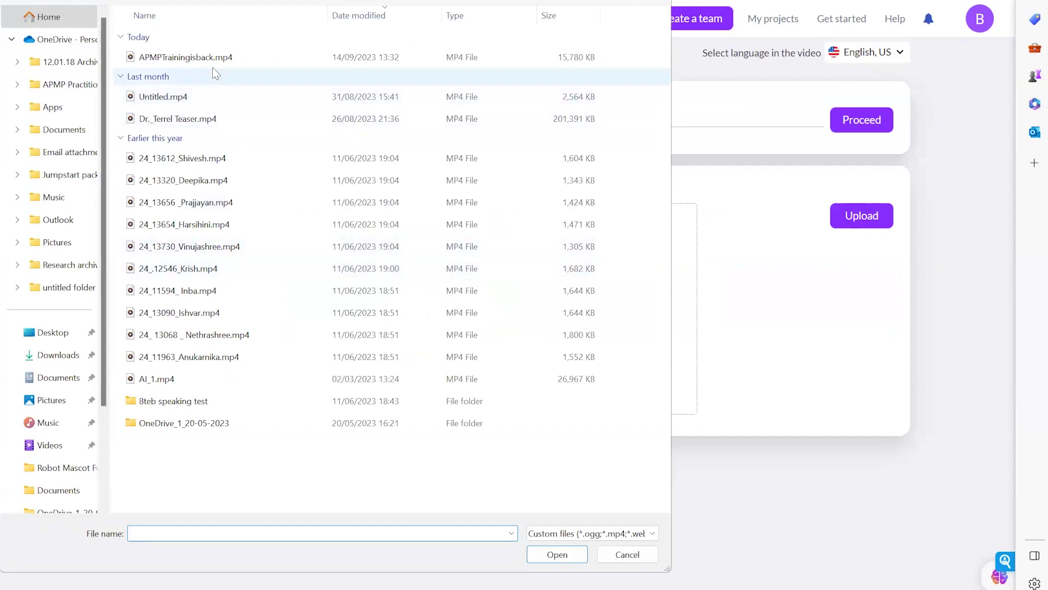
{"action": "left_click", "coordinate": [197, 119]}
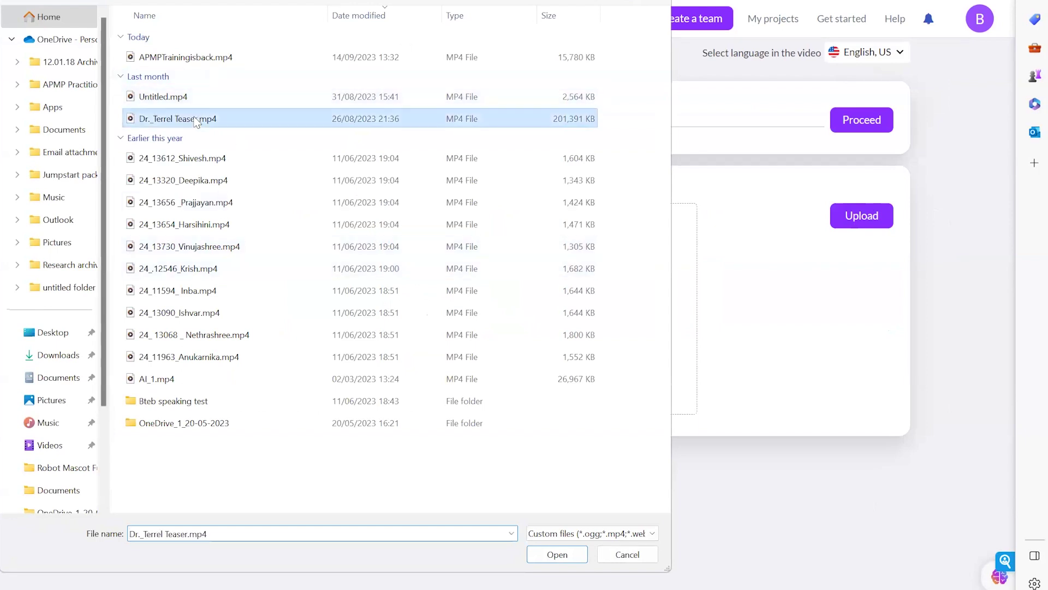
{"action": "left_click", "coordinate": [555, 555]}
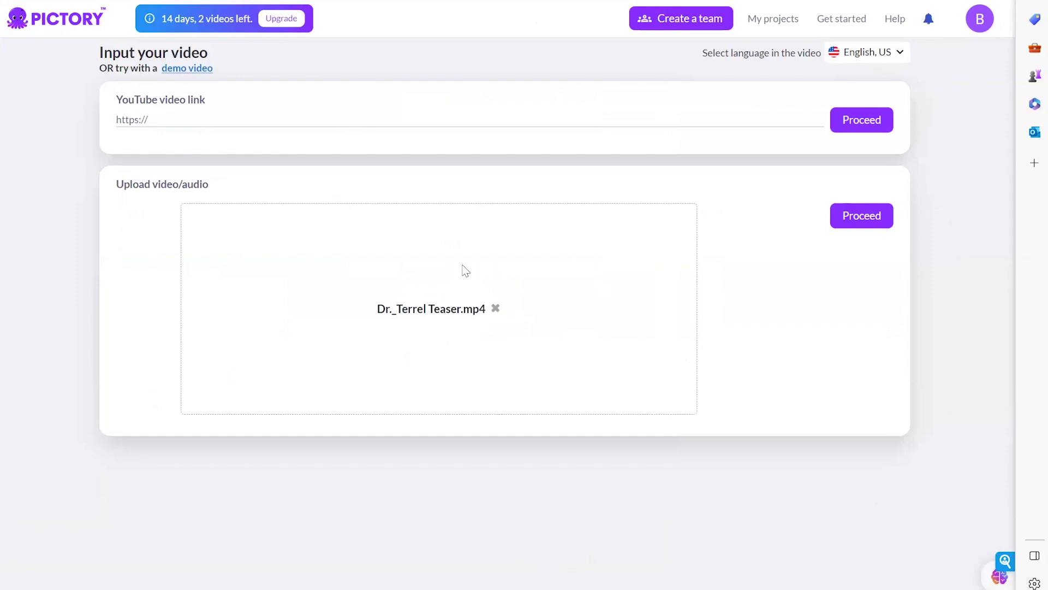
{"action": "left_click", "coordinate": [332, 113]}
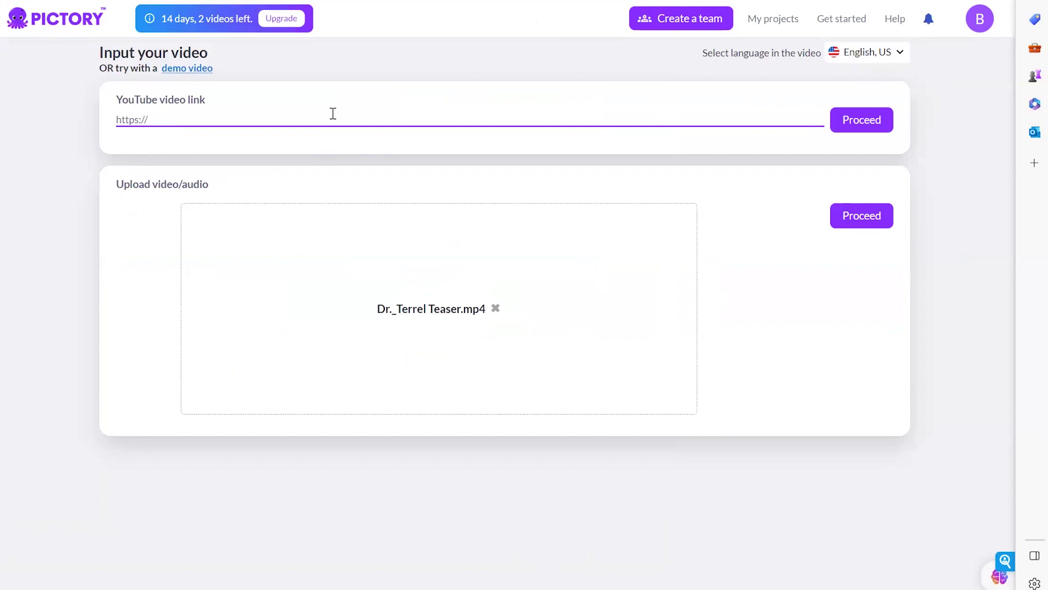
{"action": "left_click", "coordinate": [859, 218]}
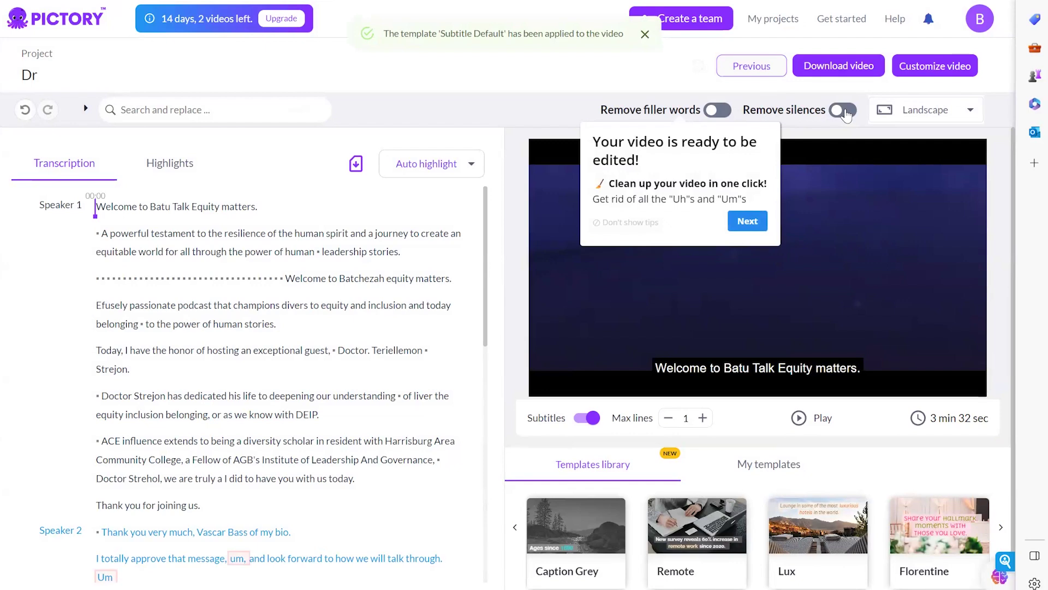
- Enable filler-word removal for the video and go through the transcript and auto-highlight tips
{"action": "left_click", "coordinate": [727, 116]}
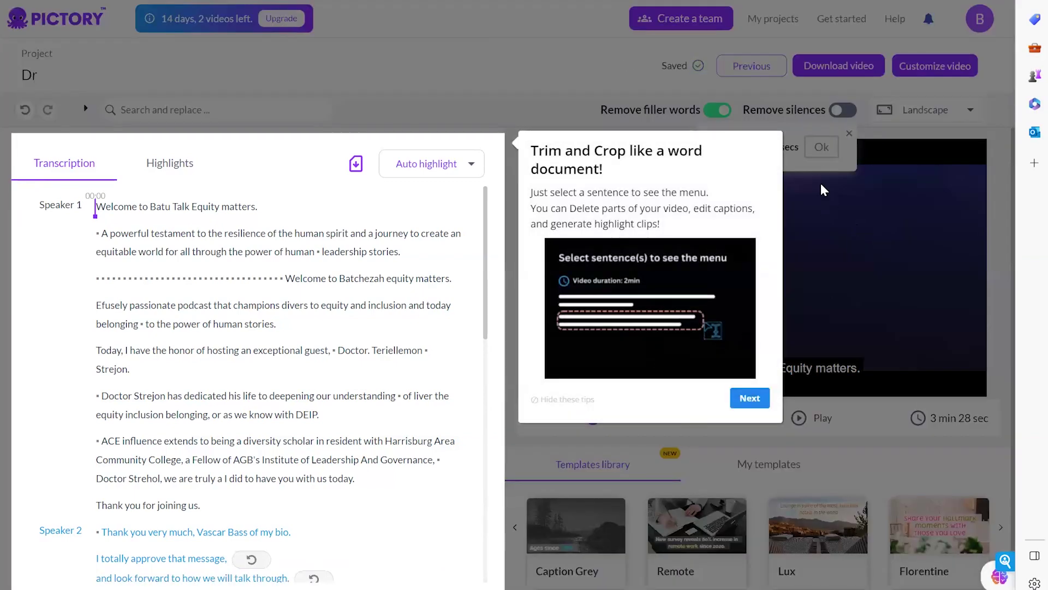
{"action": "left_click", "coordinate": [835, 301]}
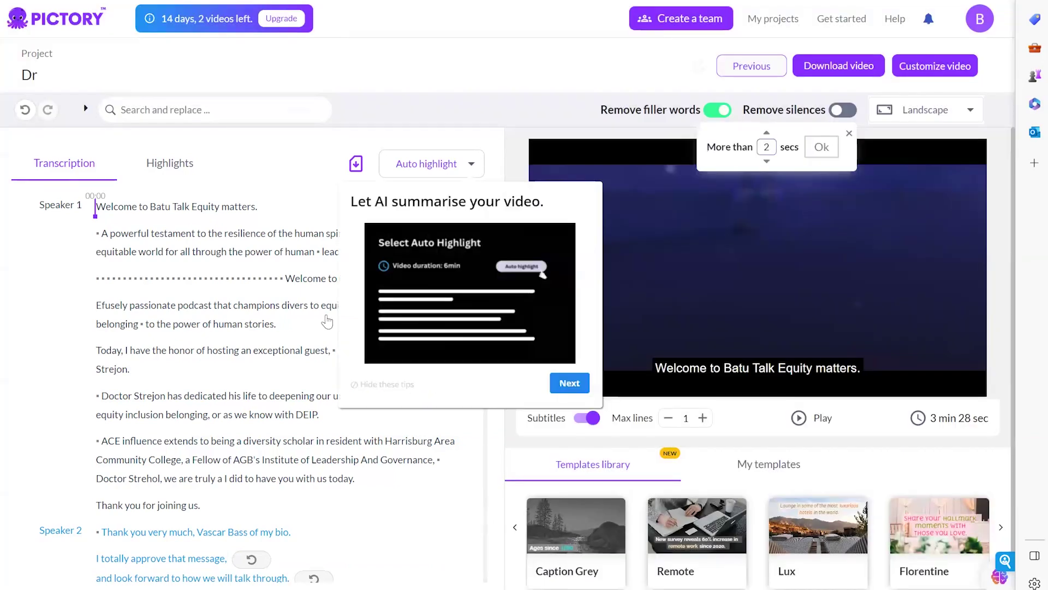
{"action": "left_click", "coordinate": [569, 383]}
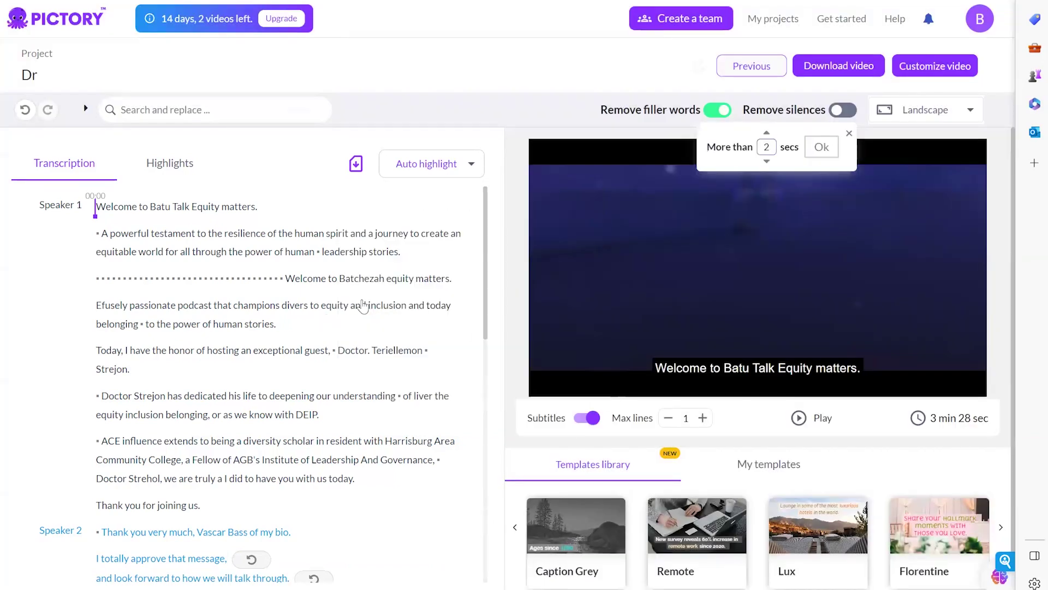
- Review the transcript, jump the video to the word "popular" and dismiss the last tip
{"action": "scroll", "coordinate": [349, 303], "scroll_direction": "down", "scroll_amount": 2}
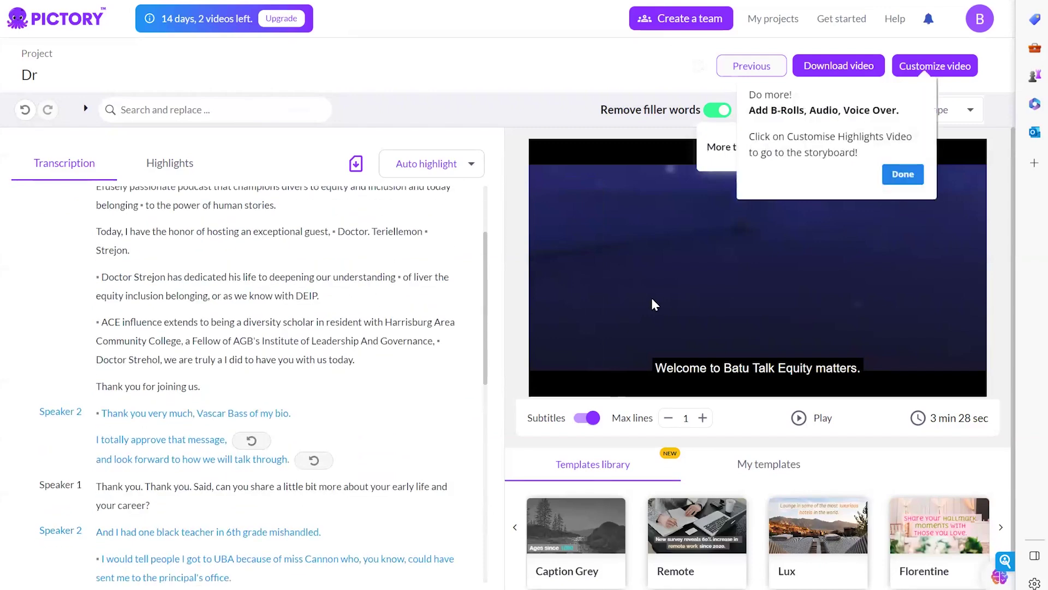
{"action": "scroll", "coordinate": [363, 318], "scroll_direction": "down", "scroll_amount": 5}
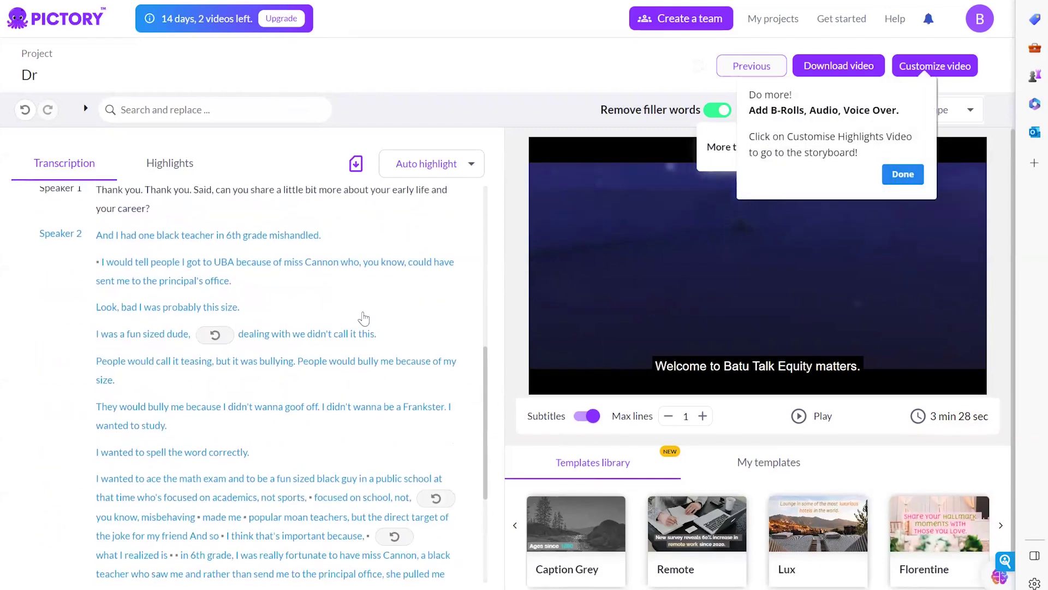
{"action": "scroll", "coordinate": [306, 341], "scroll_direction": "down", "scroll_amount": 4}
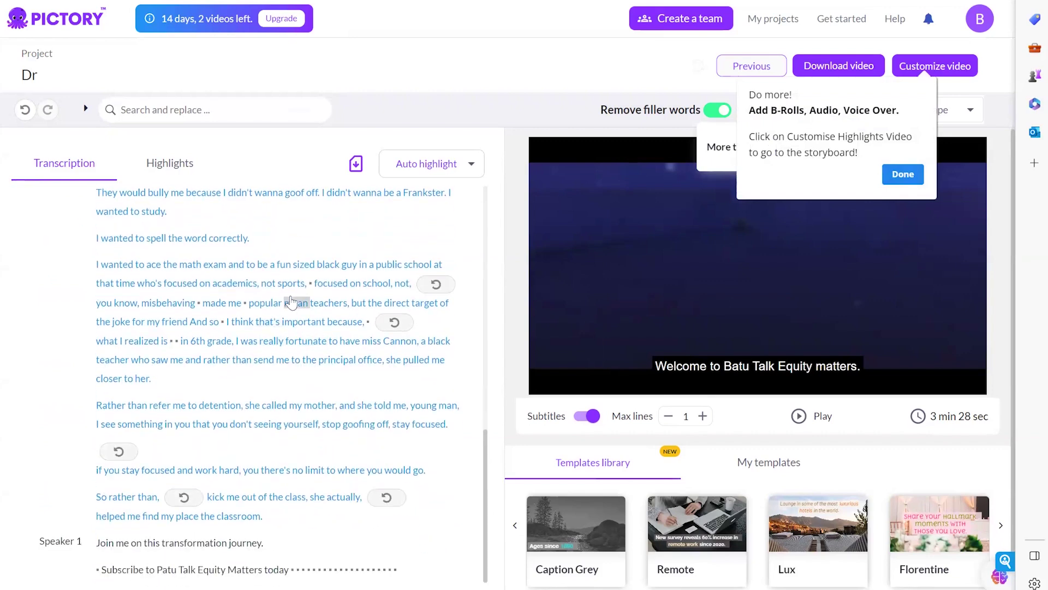
{"action": "left_click", "coordinate": [266, 303]}
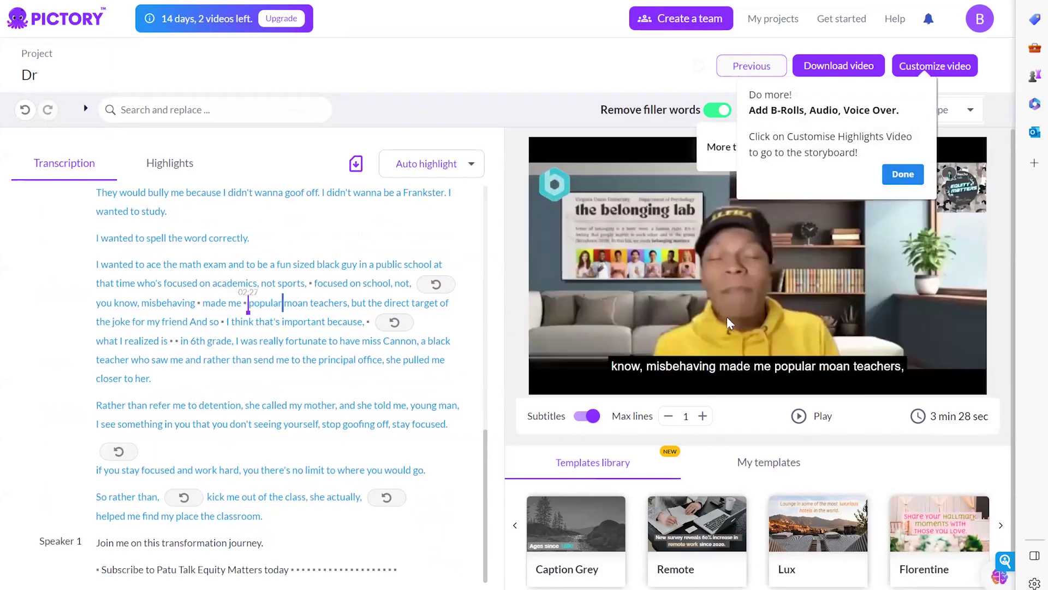
{"action": "left_click", "coordinate": [903, 175]}
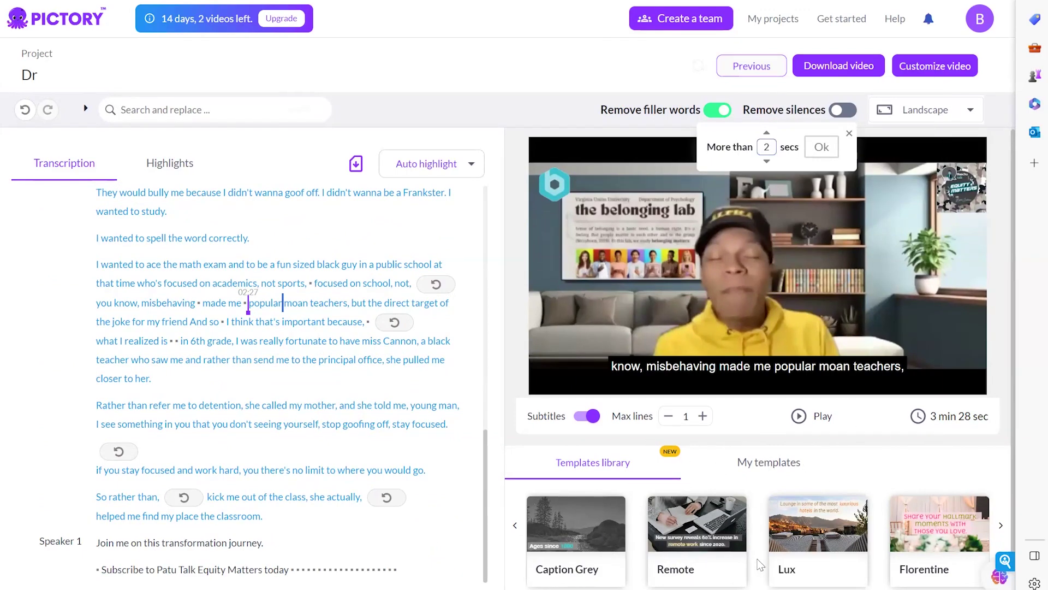
- Apply the Lux template to the video's subtitles and leave the editor for the home page
{"action": "left_click", "coordinate": [826, 532]}
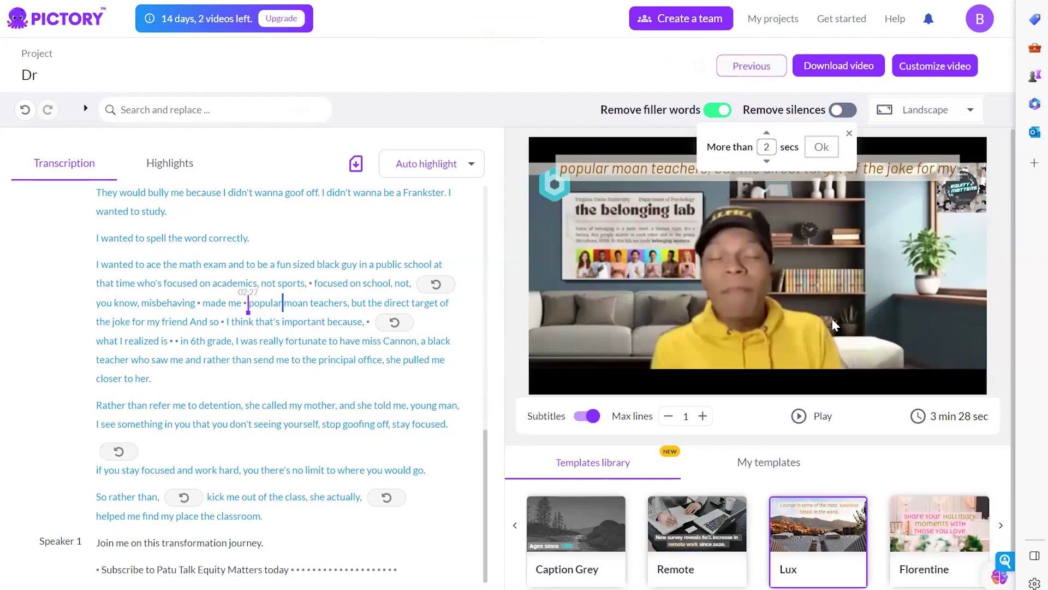
{"action": "scroll", "coordinate": [437, 276], "scroll_direction": "up", "scroll_amount": 10}
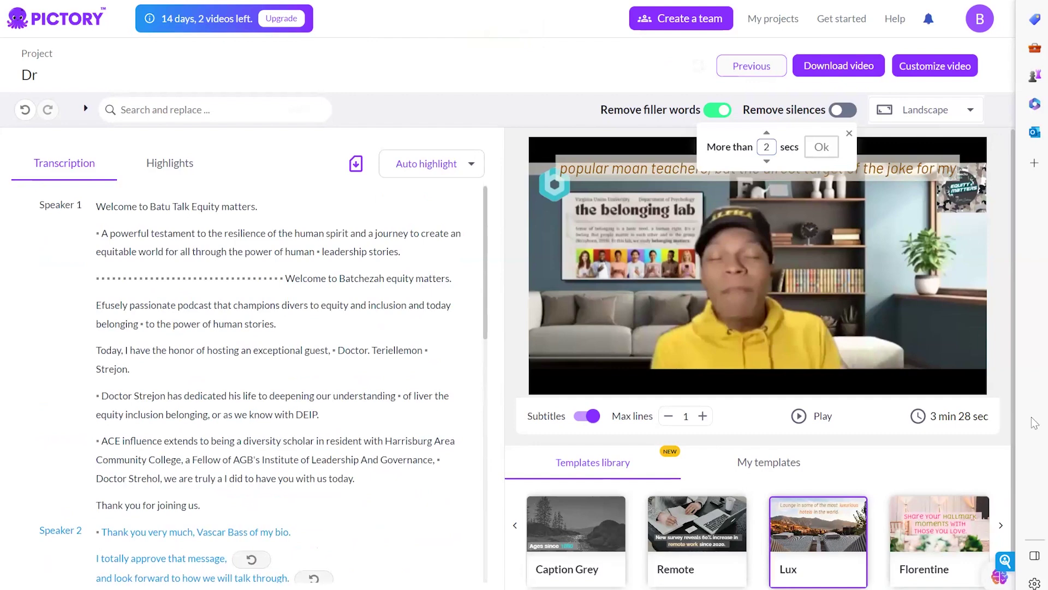
{"action": "left_click", "coordinate": [80, 26]}
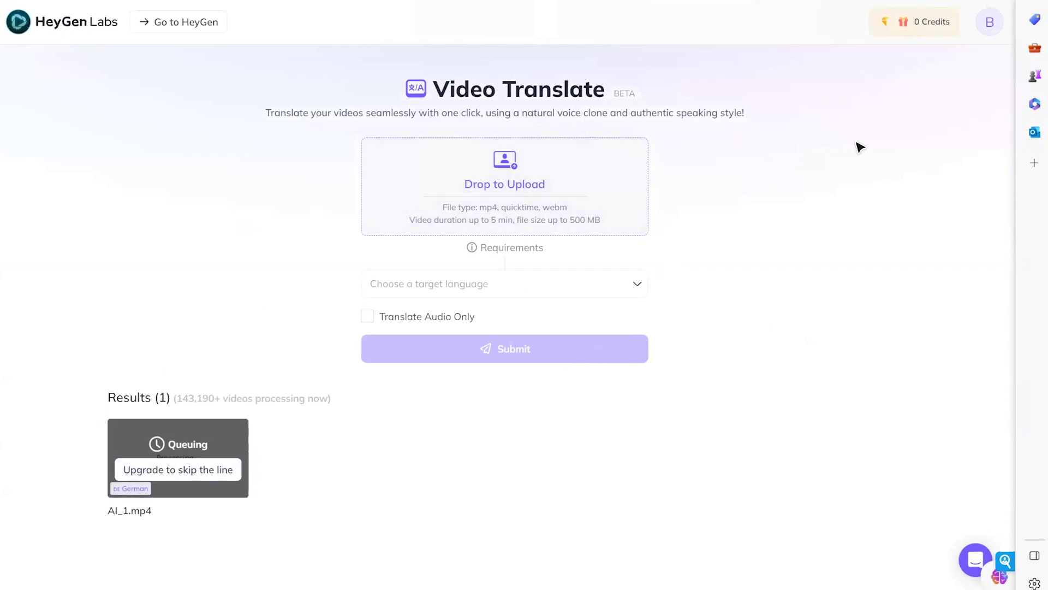
- Go from HeyGen Labs to the main HeyGen home page and browse the TalkingPhoto characters
{"action": "left_click", "coordinate": [172, 26]}
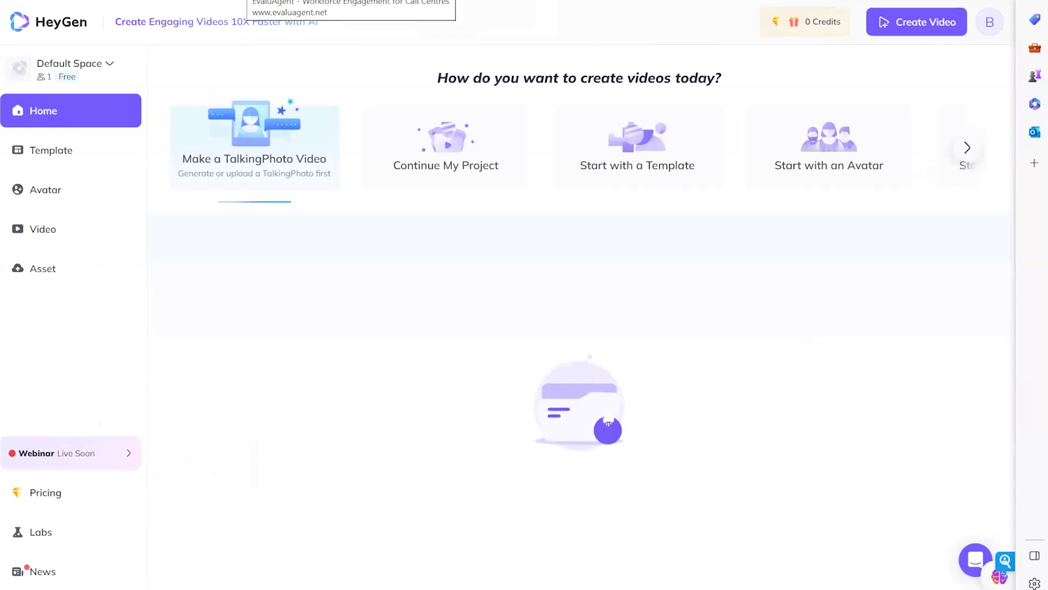
{"action": "scroll", "coordinate": [813, 283], "scroll_direction": "down", "scroll_amount": 2}
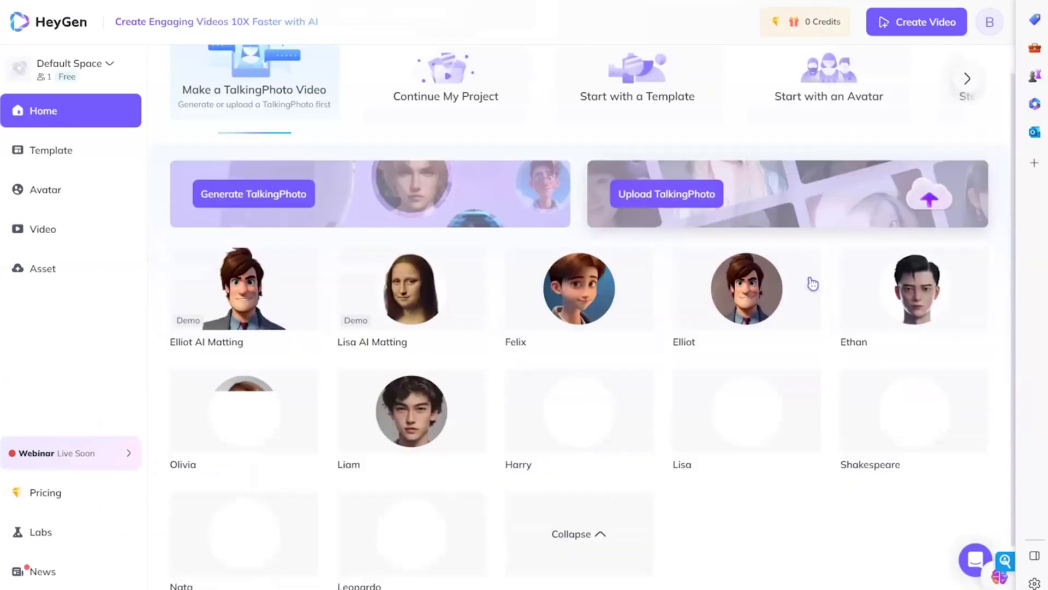
{"action": "scroll", "coordinate": [813, 283], "scroll_direction": "up", "scroll_amount": 2}
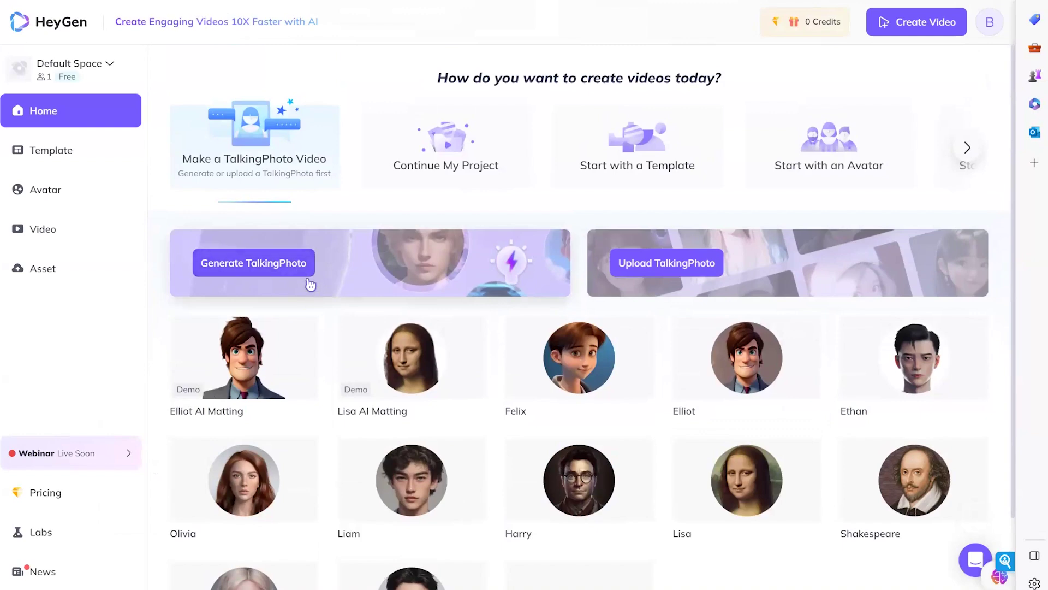
{"action": "scroll", "coordinate": [735, 338], "scroll_direction": "down", "scroll_amount": 1}
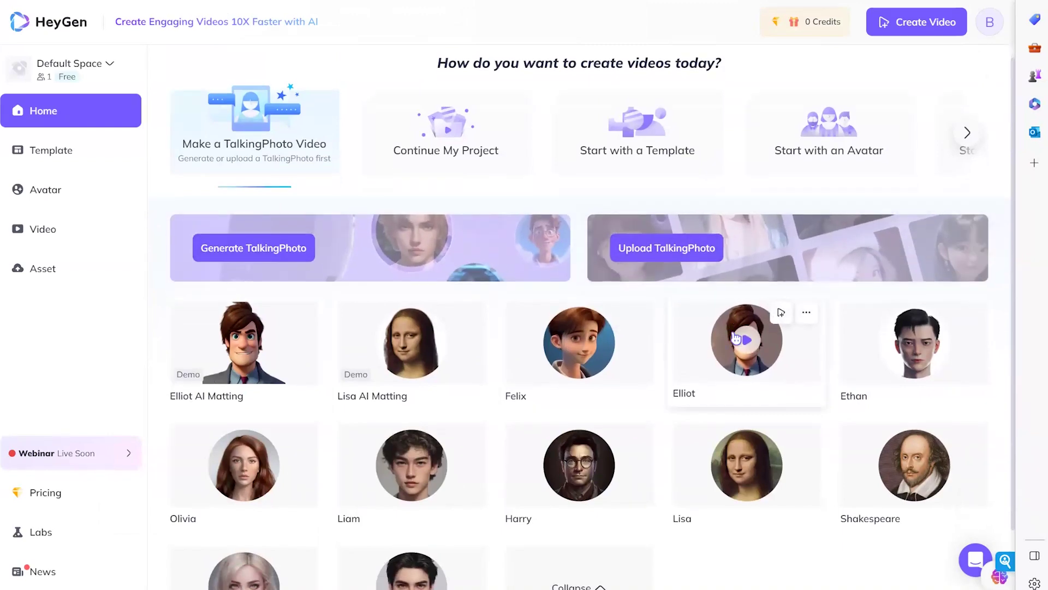
{"action": "scroll", "coordinate": [736, 339], "scroll_direction": "down", "scroll_amount": 2}
{"action": "scroll", "coordinate": [733, 335], "scroll_direction": "up", "scroll_amount": 2}
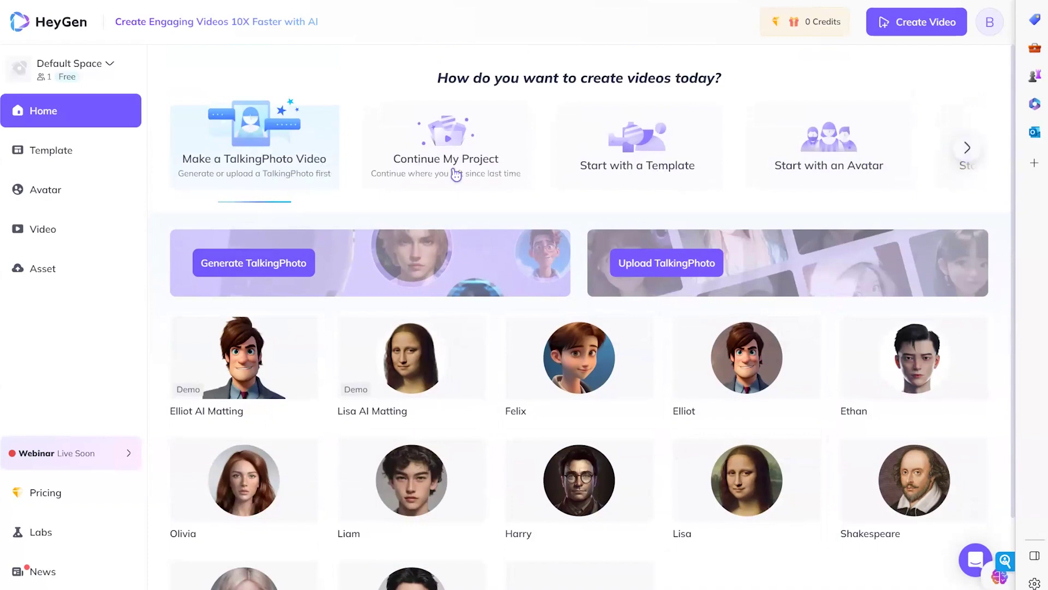
- Generate an English script from the URL baachurain.com with ScriptGen AI and read through its scenes
{"action": "left_click", "coordinate": [966, 147]}
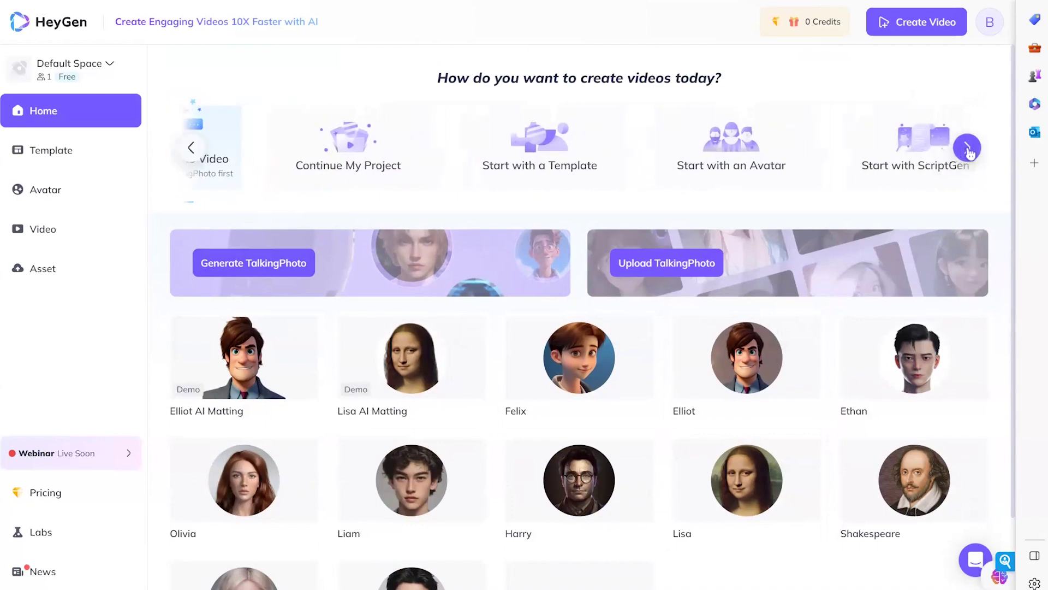
{"action": "left_click", "coordinate": [910, 176]}
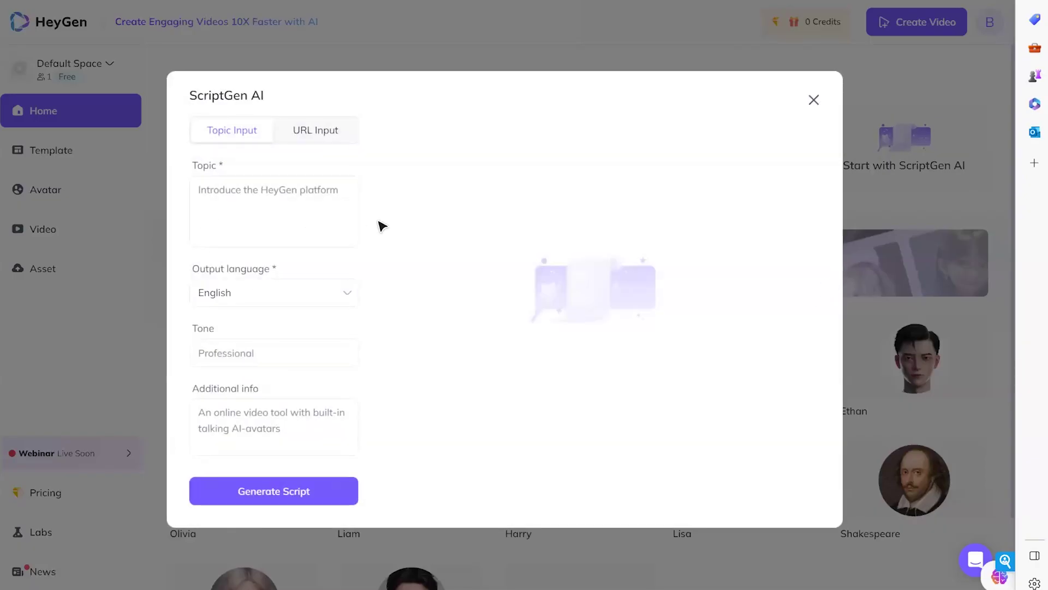
{"action": "left_click", "coordinate": [315, 136]}
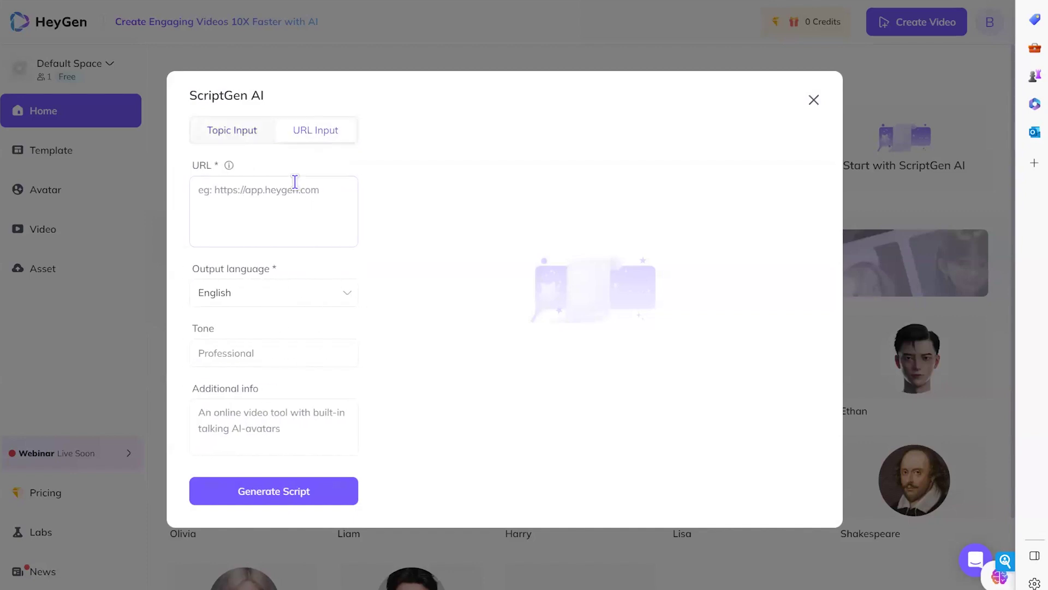
{"action": "left_click", "coordinate": [287, 192]}
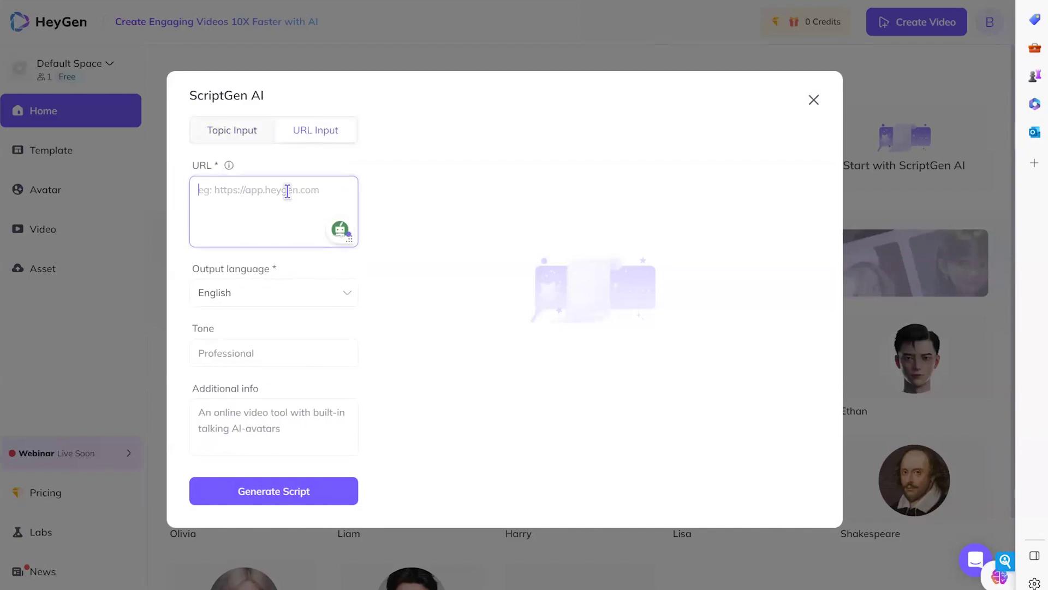
{"action": "type", "text": "baac"}
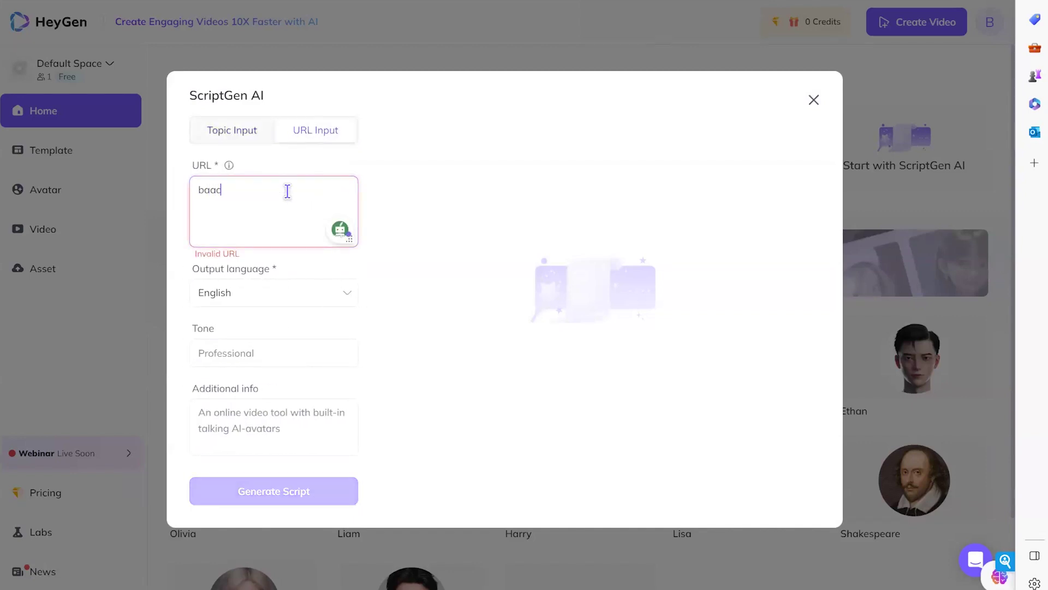
{"action": "type", "text": "hurain.com"}
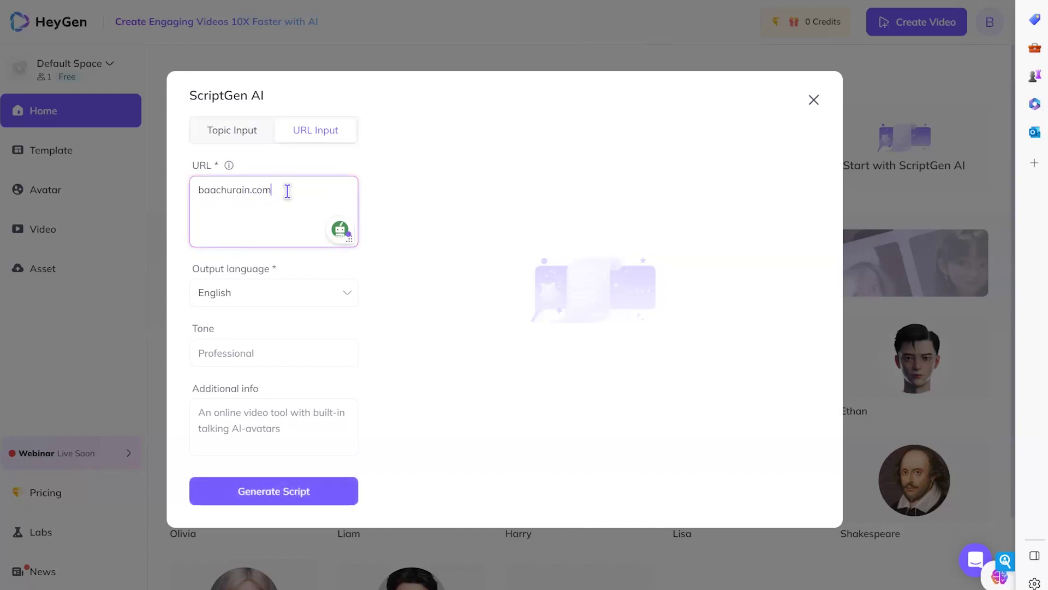
{"action": "left_click", "coordinate": [292, 498]}
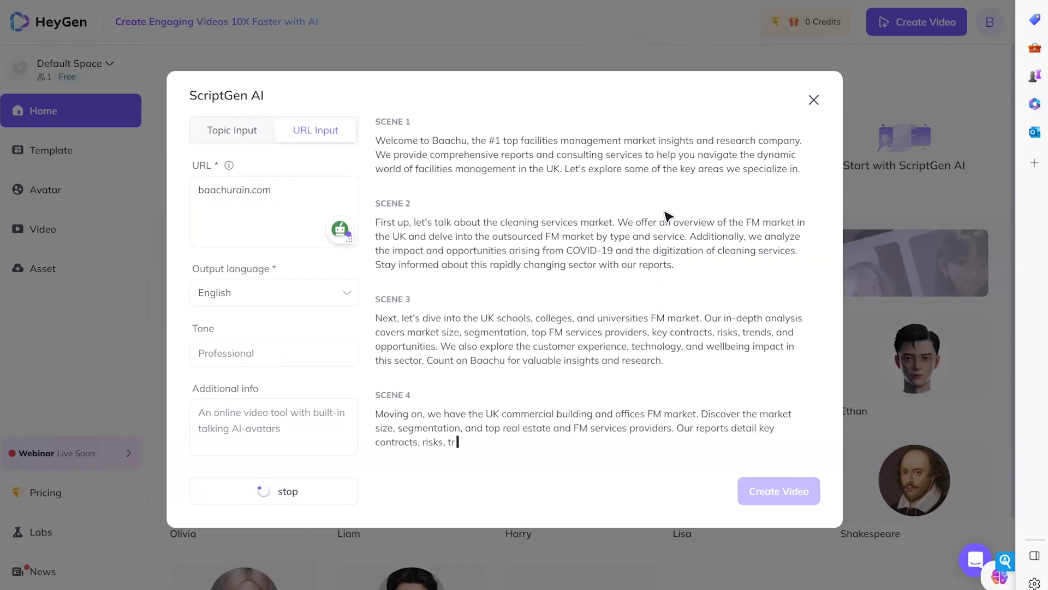
{"action": "scroll", "coordinate": [666, 215], "scroll_direction": "down", "scroll_amount": 2}
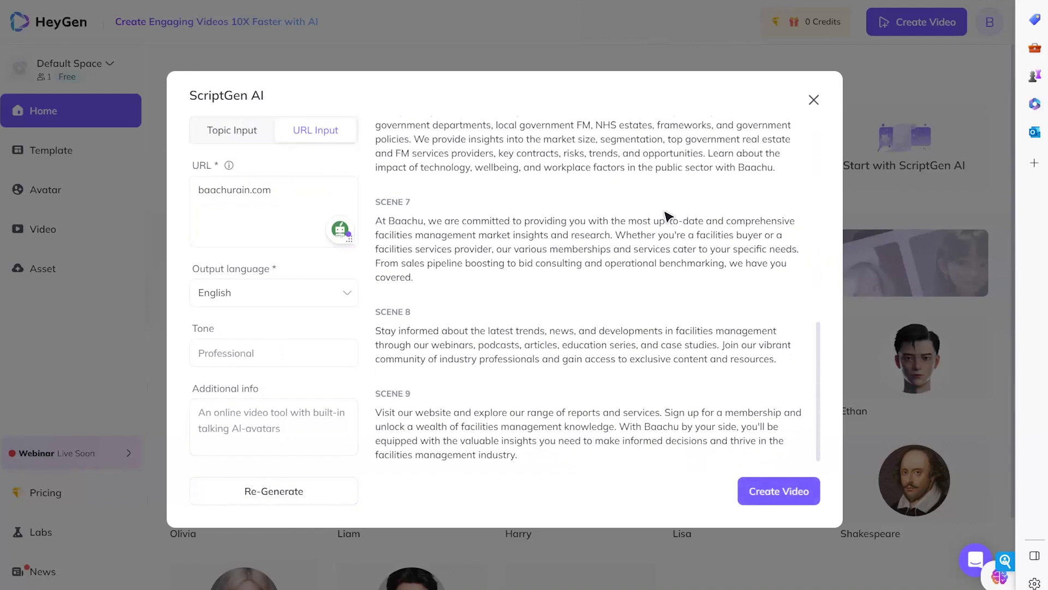
- Leave the optional tone and additional info empty and create a video from the generated script
{"action": "left_click", "coordinate": [309, 358]}
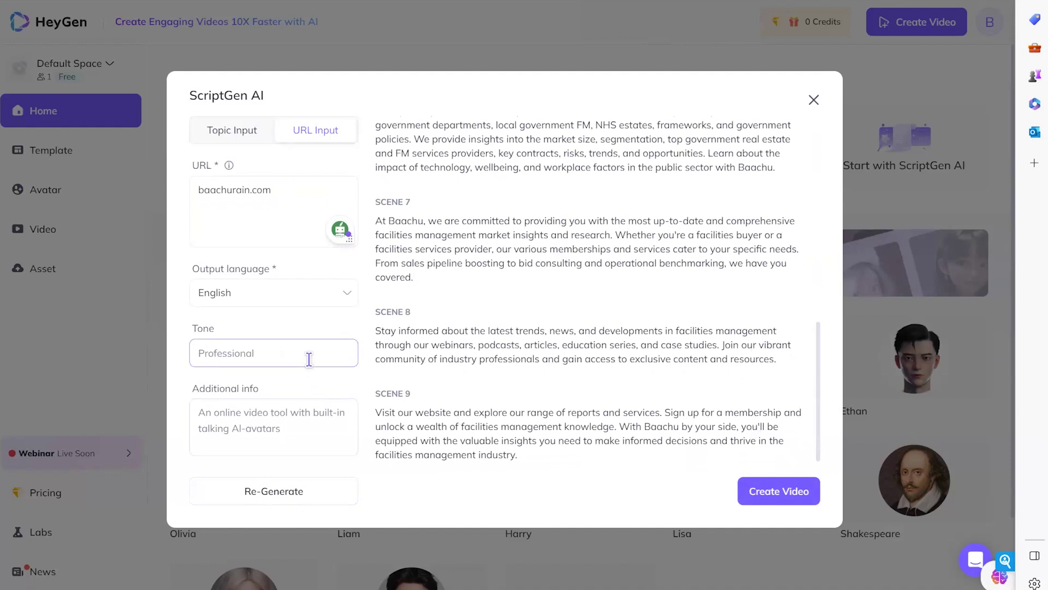
{"action": "left_click", "coordinate": [295, 416]}
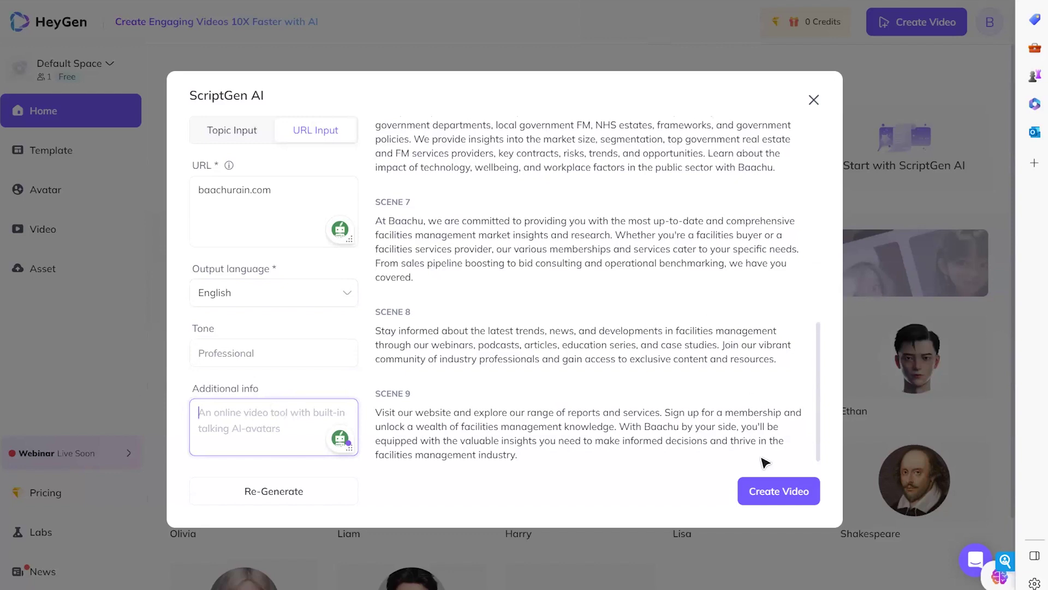
{"action": "left_click", "coordinate": [775, 492]}
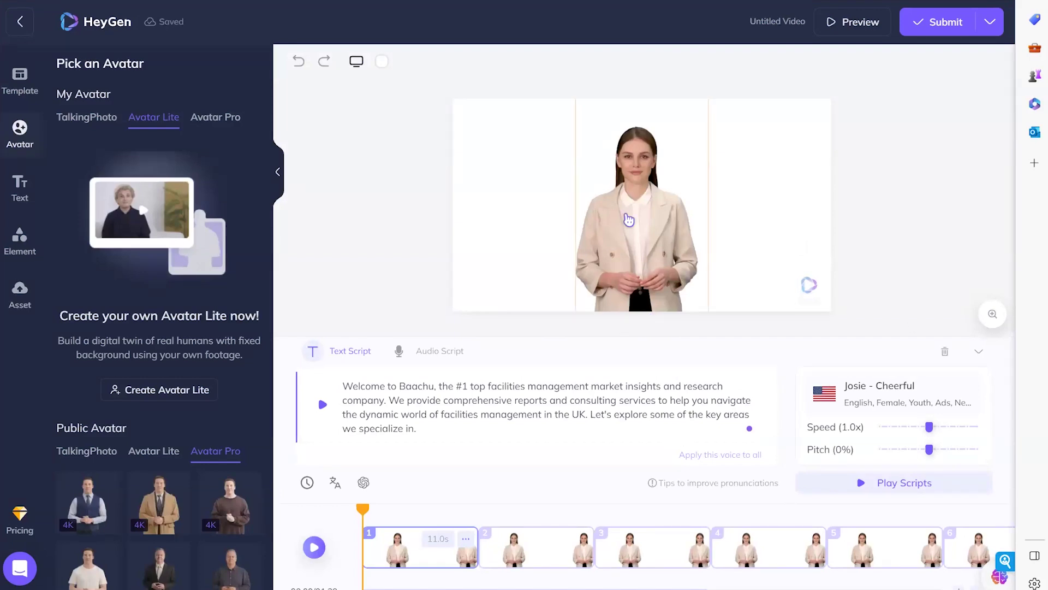
- Browse the TalkingPhoto and Avatar Pro choices and replace scene 1's avatar with the woman in the patterned high-neck top
{"action": "scroll", "coordinate": [153, 503], "scroll_direction": "down", "scroll_amount": 10}
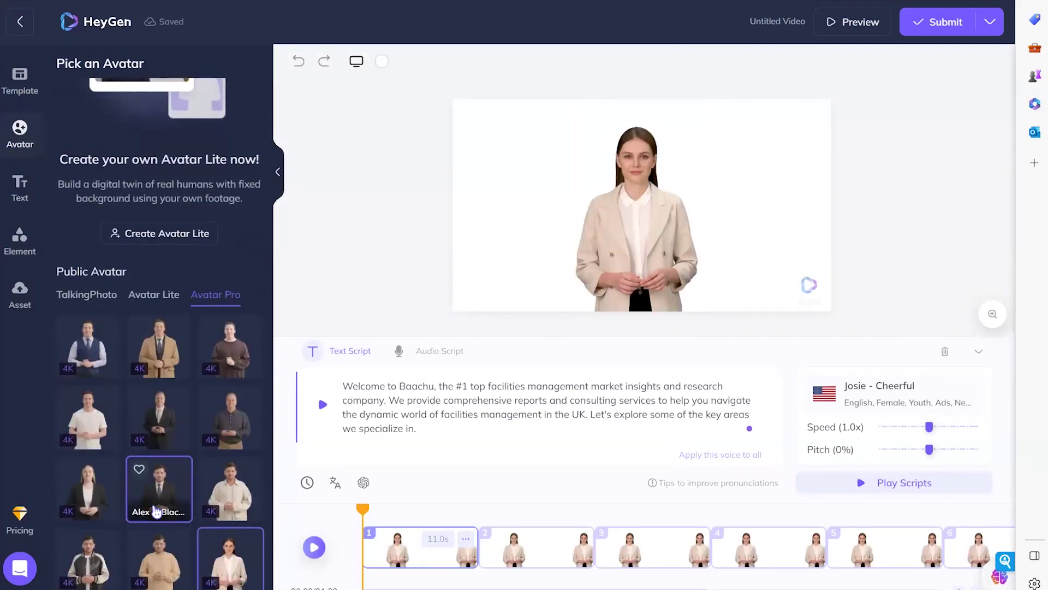
{"action": "scroll", "coordinate": [157, 509], "scroll_direction": "up", "scroll_amount": 10}
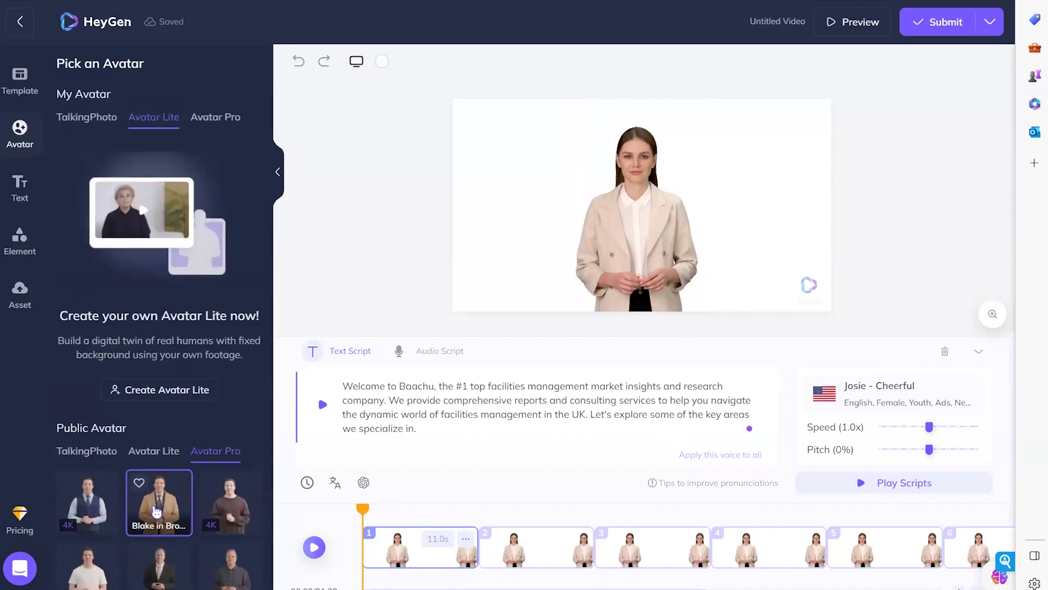
{"action": "left_click", "coordinate": [106, 121]}
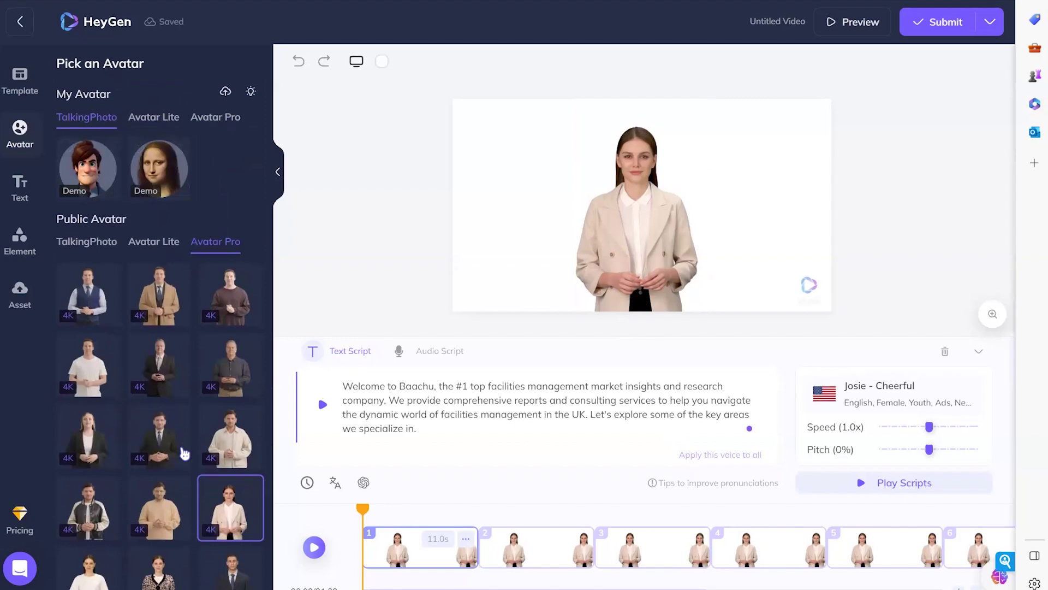
{"action": "scroll", "coordinate": [183, 452], "scroll_direction": "down", "scroll_amount": 5}
{"action": "scroll", "coordinate": [184, 453], "scroll_direction": "up", "scroll_amount": 1}
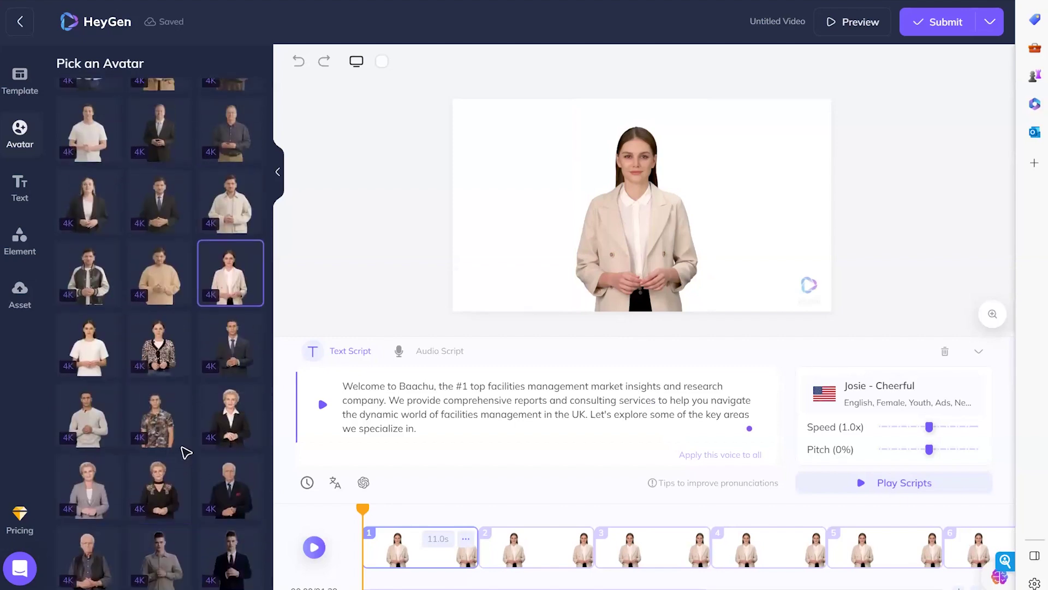
{"action": "scroll", "coordinate": [146, 461], "scroll_direction": "down", "scroll_amount": 6}
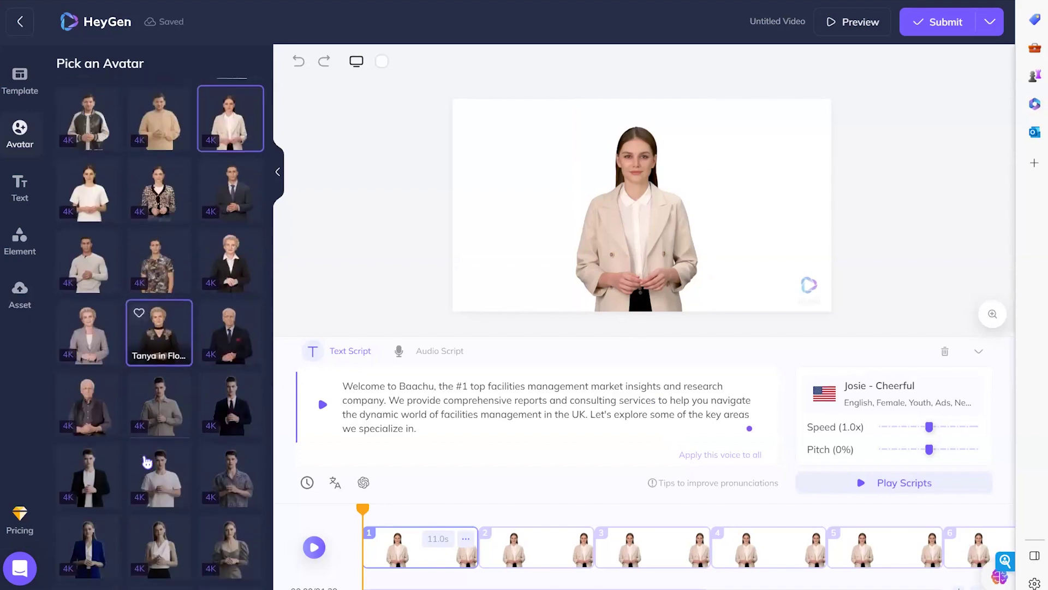
{"action": "scroll", "coordinate": [146, 462], "scroll_direction": "down", "scroll_amount": 1}
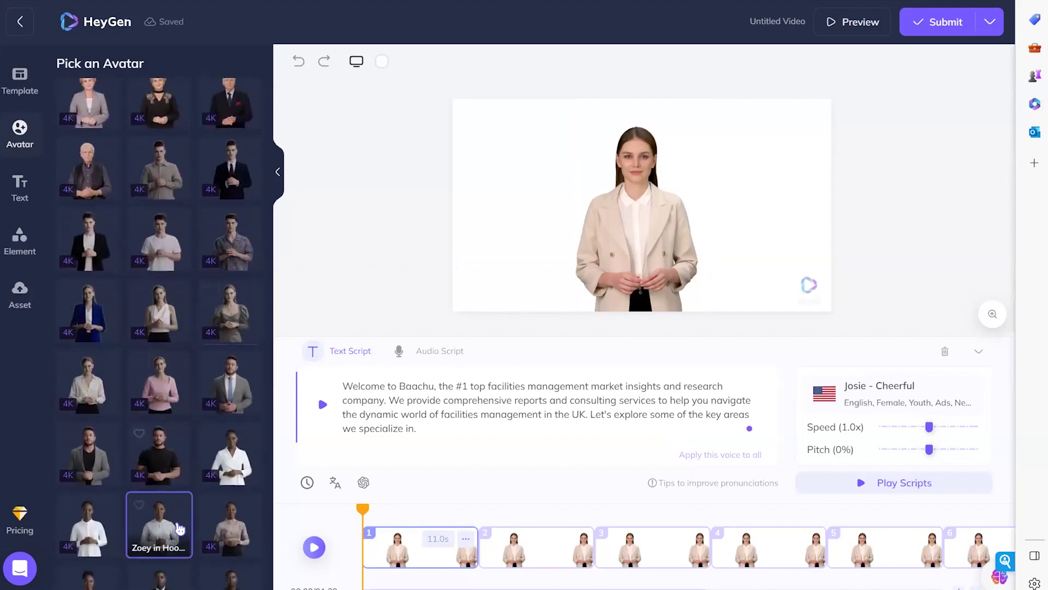
{"action": "scroll", "coordinate": [179, 529], "scroll_direction": "down", "scroll_amount": 3}
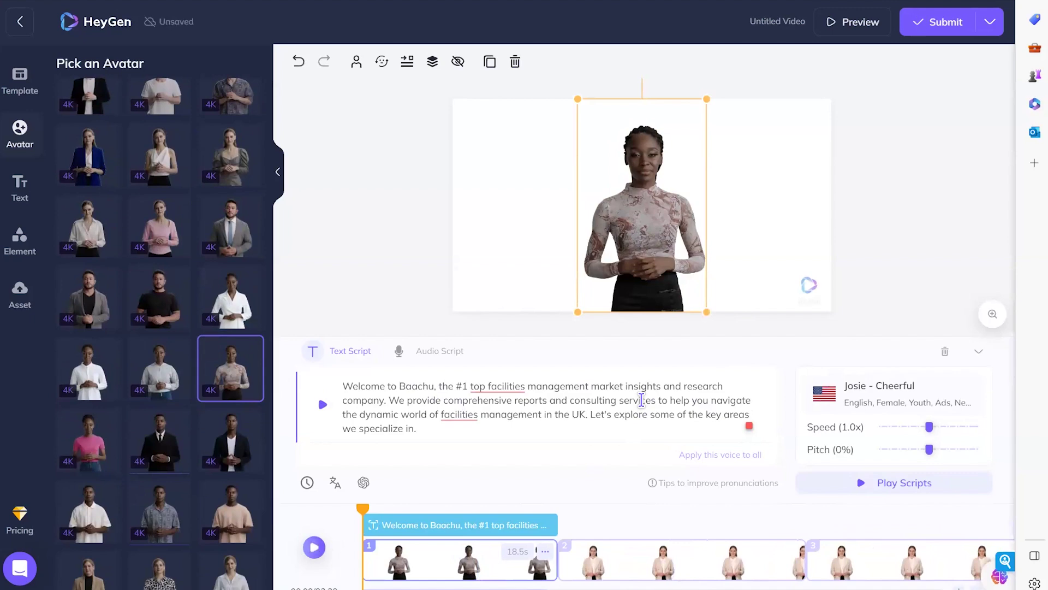
- Look through the English female AI voices for scene 1 and close the list without changing the voice
{"action": "left_click", "coordinate": [642, 399]}
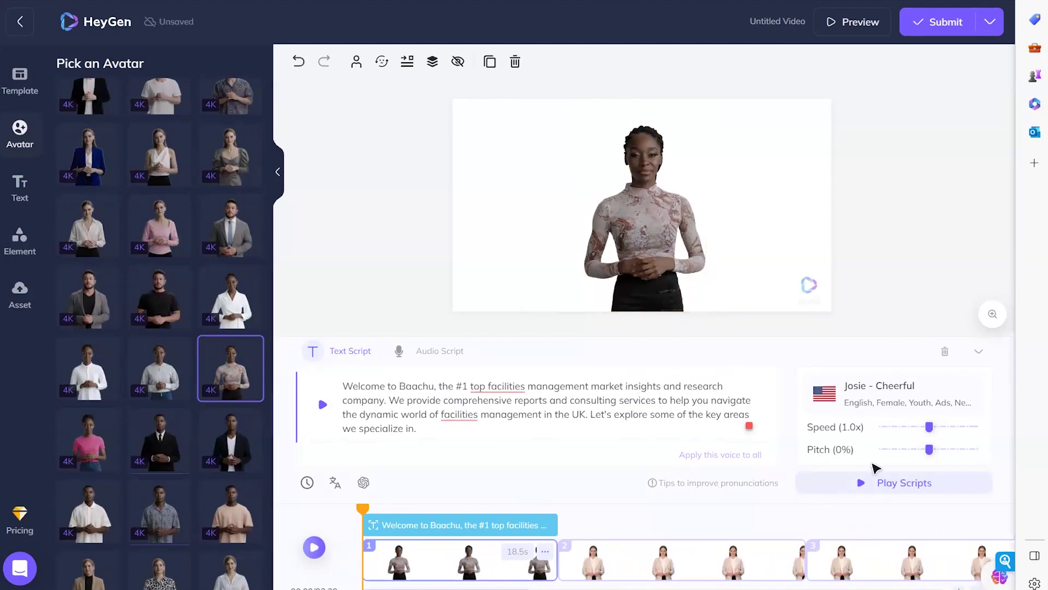
{"action": "left_click", "coordinate": [878, 394]}
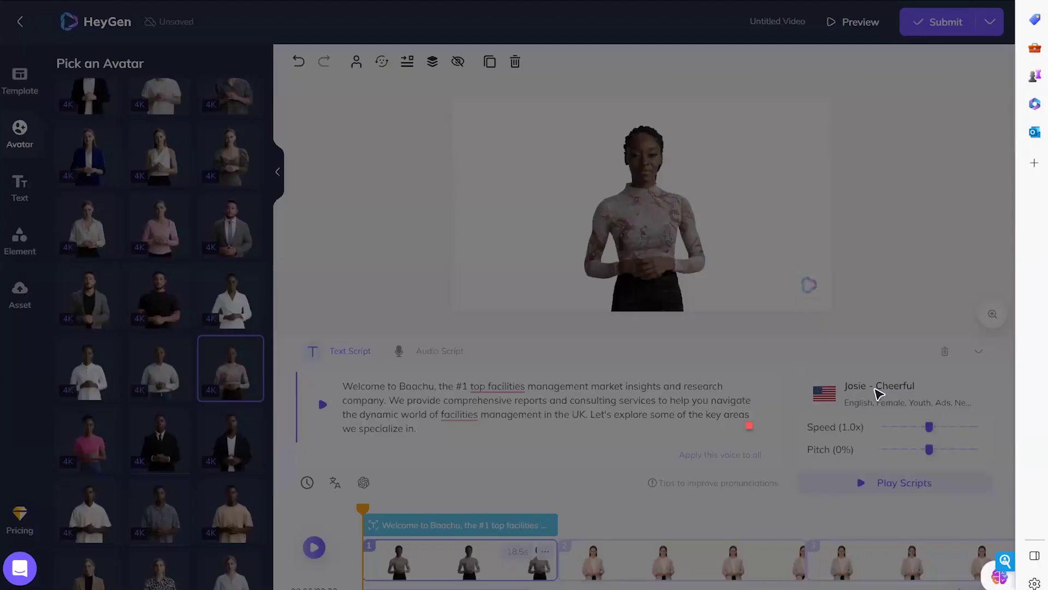
{"action": "scroll", "coordinate": [590, 385], "scroll_direction": "down", "scroll_amount": 10}
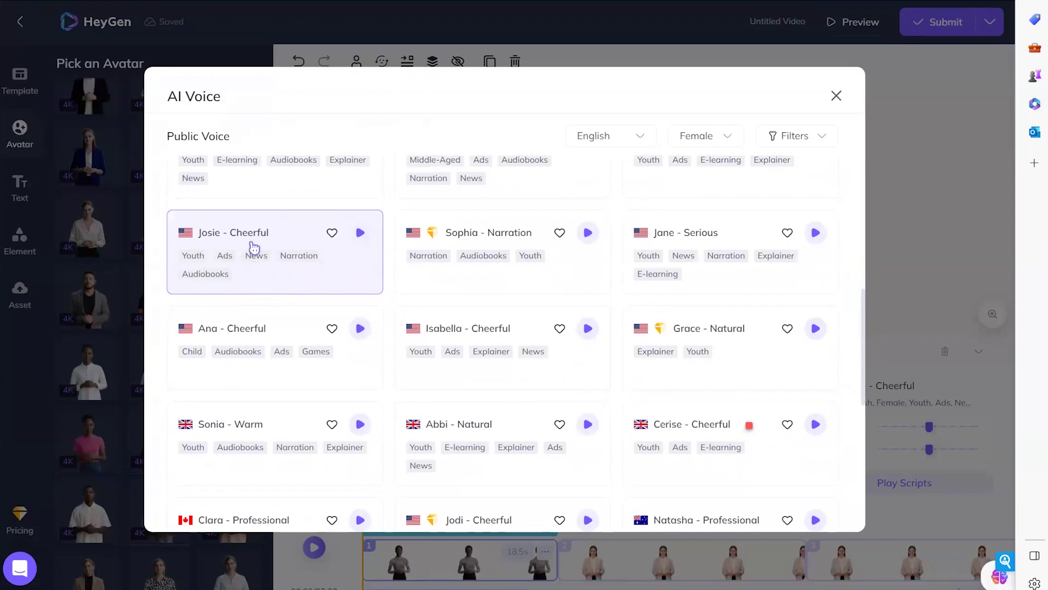
{"action": "left_click", "coordinate": [836, 96]}
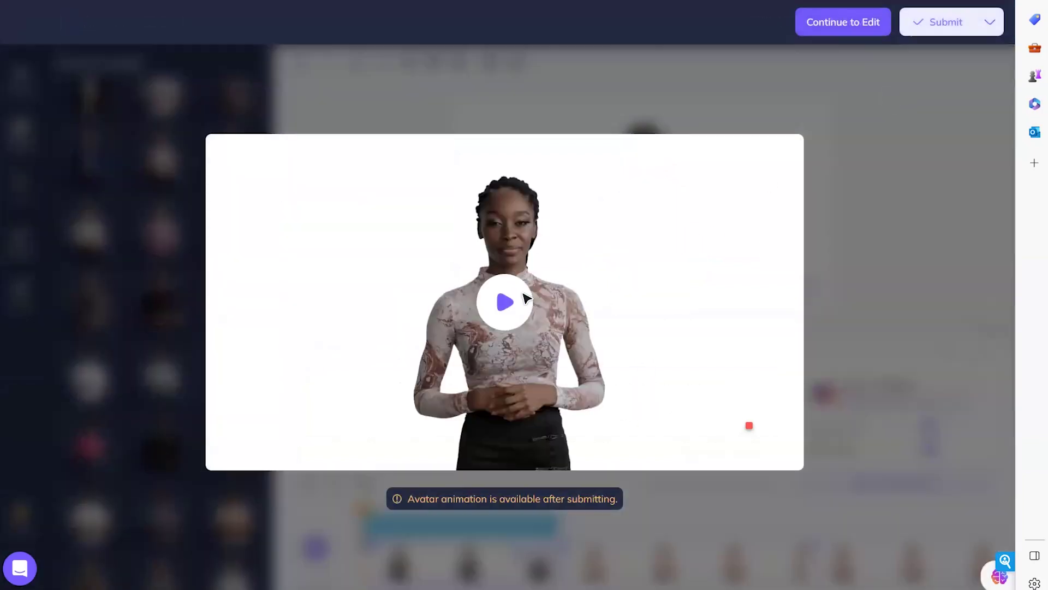
- Play the preview of the avatar video, pause it and return to editing
{"action": "left_click", "coordinate": [520, 299]}
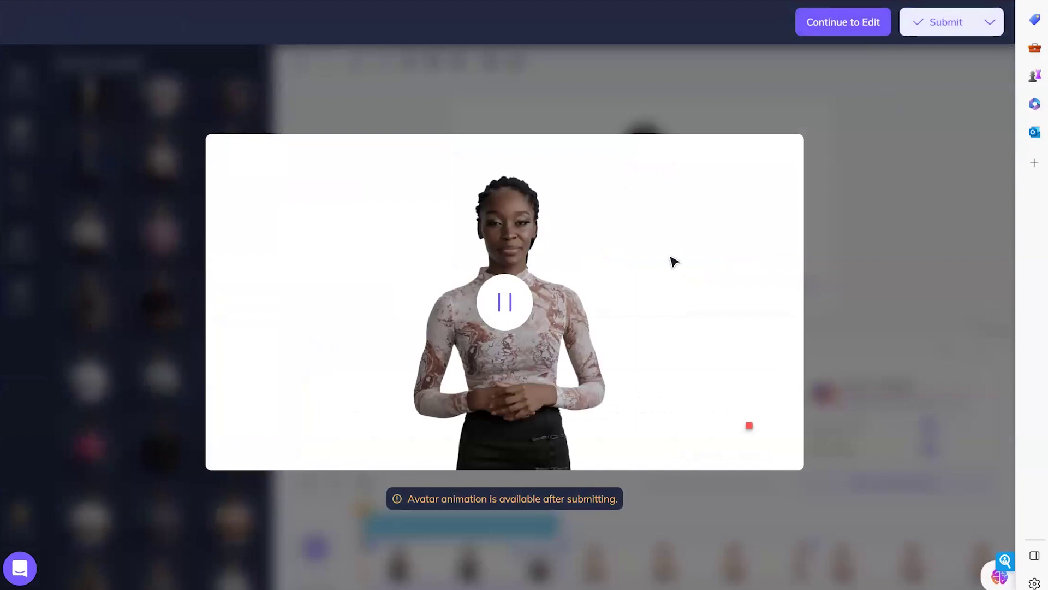
{"action": "left_click", "coordinate": [511, 304]}
{"action": "left_click", "coordinate": [870, 227]}
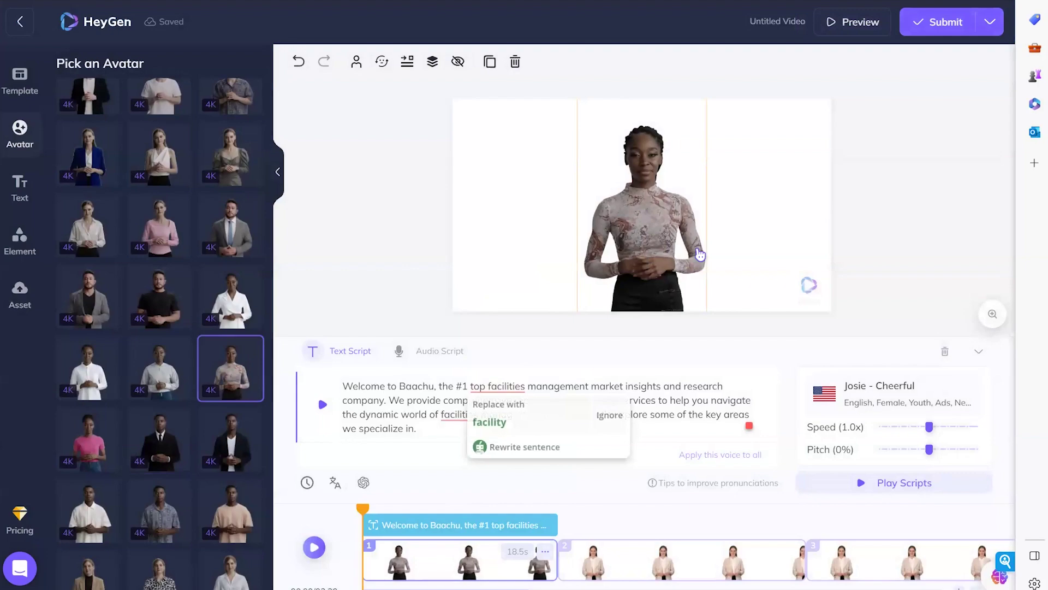
- Try to submit the video for rendering, then review the yearly pricing plans and close them
{"action": "left_click", "coordinate": [943, 29]}
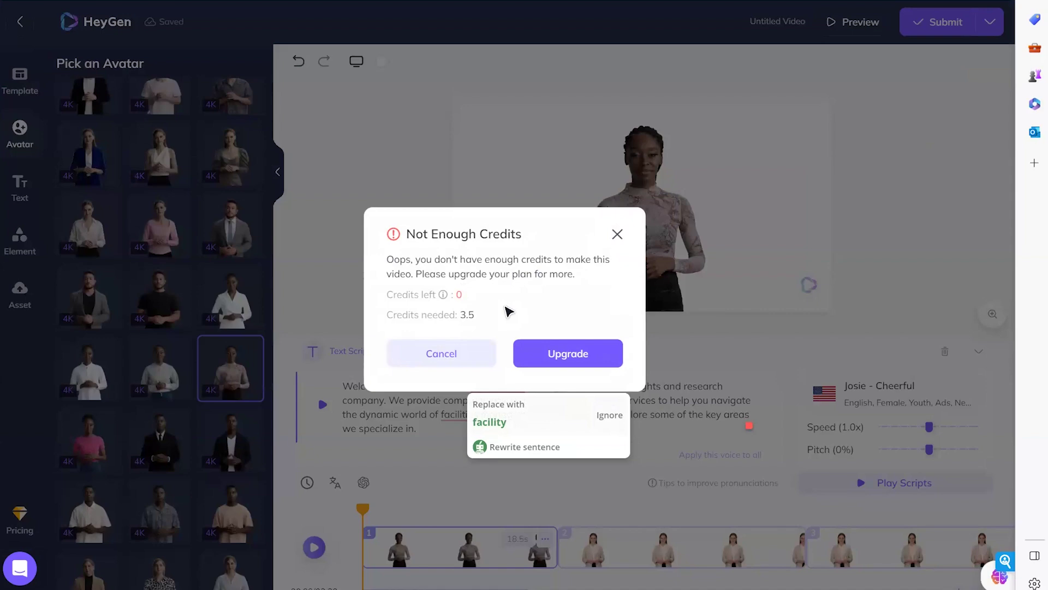
{"action": "left_click", "coordinate": [617, 234]}
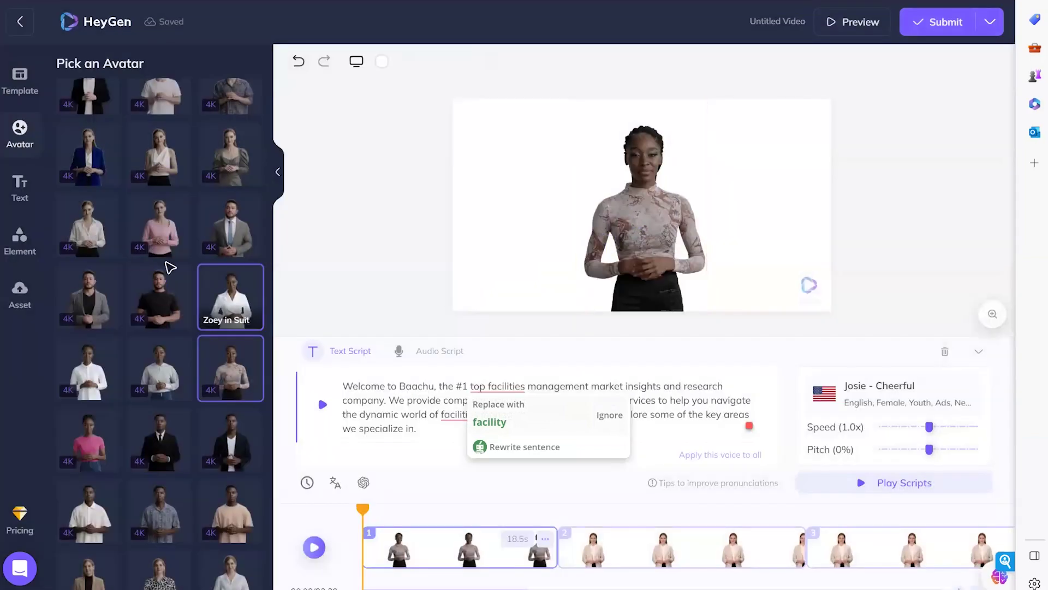
{"action": "scroll", "coordinate": [170, 268], "scroll_direction": "down", "scroll_amount": 5}
{"action": "scroll", "coordinate": [170, 269], "scroll_direction": "down", "scroll_amount": 5}
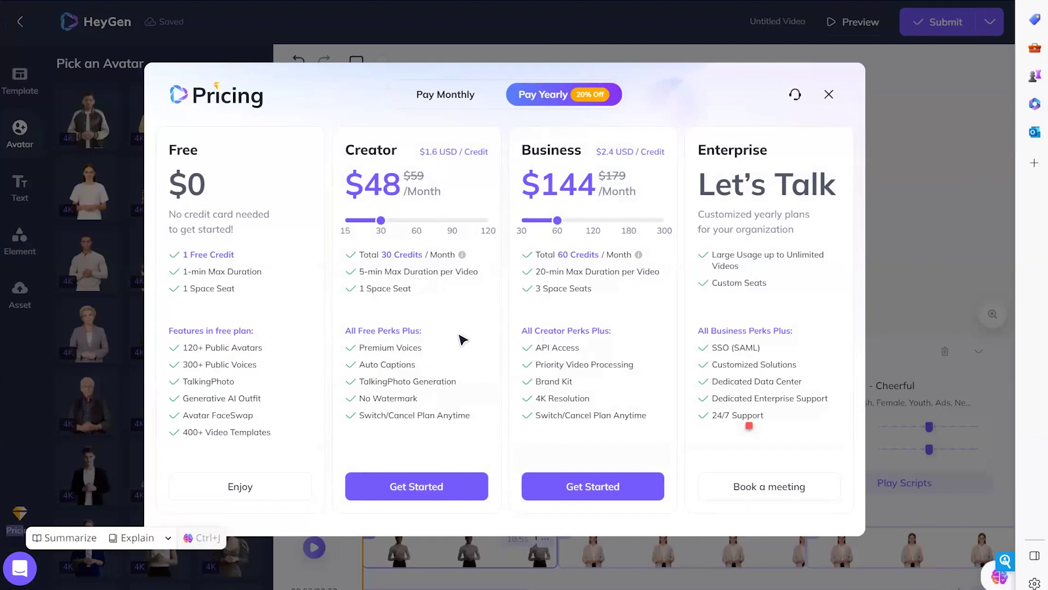
{"action": "left_click", "coordinate": [829, 96]}
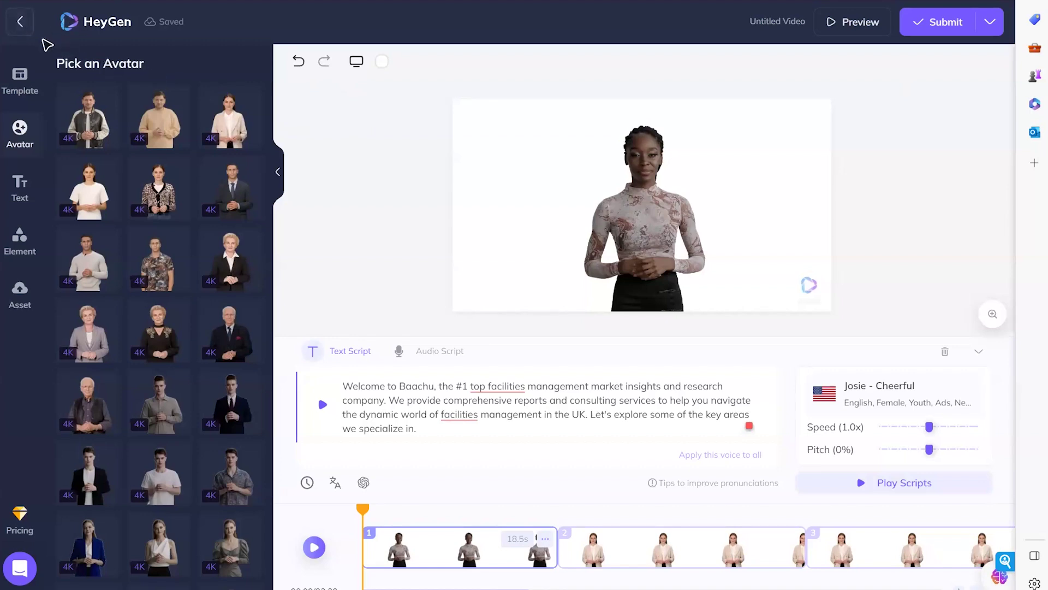
- Leave the editor for the home page, glance at ScriptGen AI again and look over the TalkingPhoto characters
{"action": "left_click", "coordinate": [27, 87]}
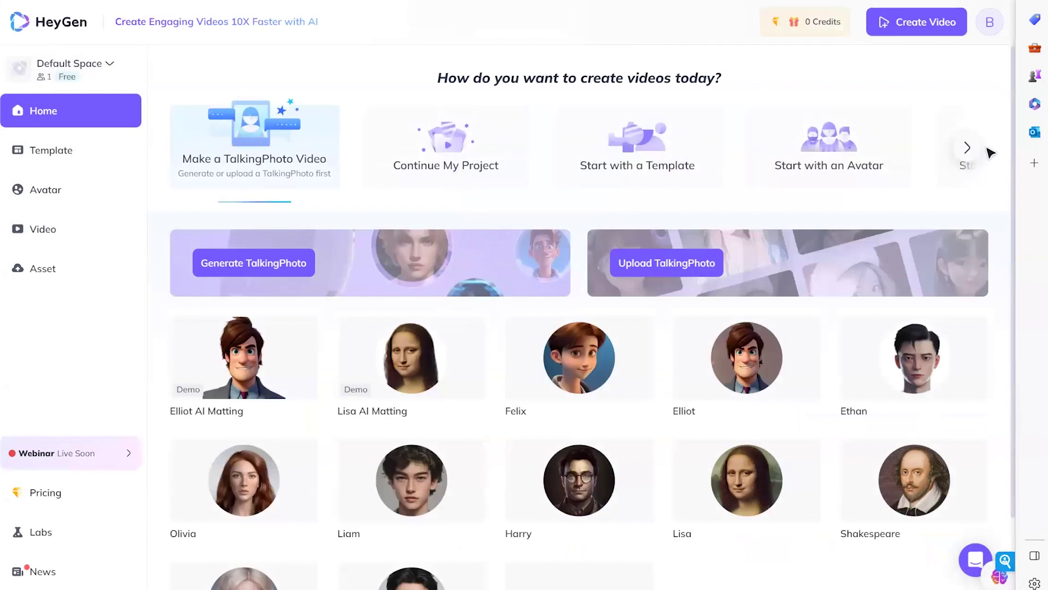
{"action": "left_click", "coordinate": [967, 148]}
{"action": "left_click", "coordinate": [973, 151]}
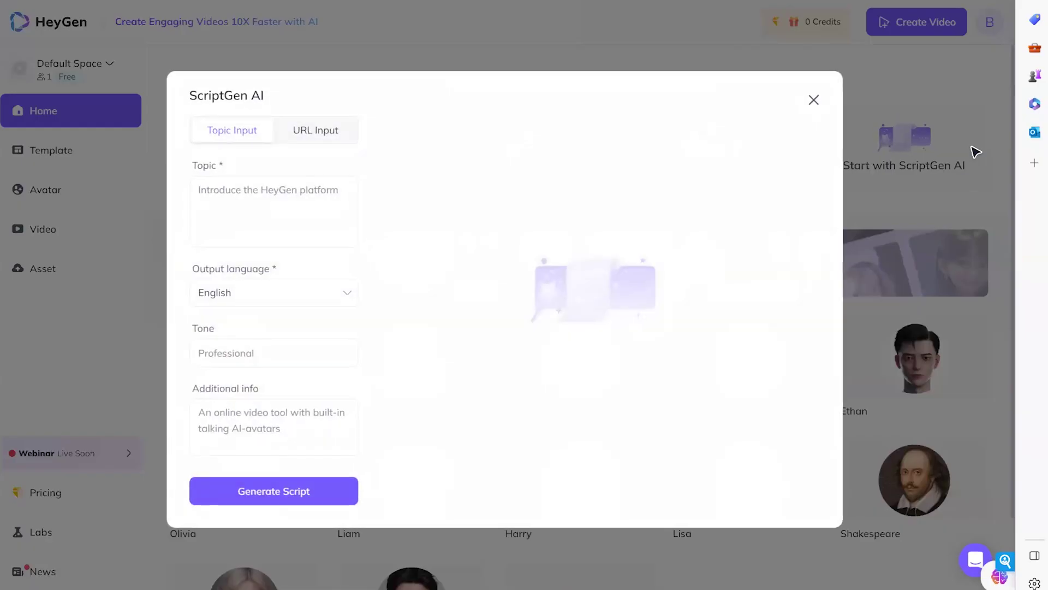
{"action": "left_click", "coordinate": [814, 101]}
{"action": "scroll", "coordinate": [631, 333], "scroll_direction": "down", "scroll_amount": 2}
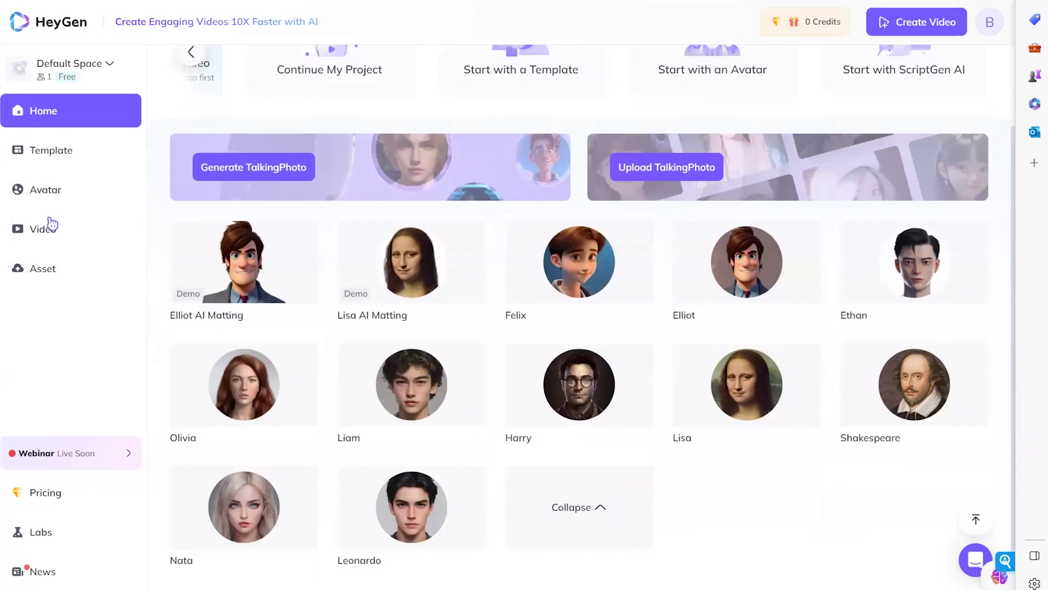
- Open the "Welcome to HeyGen!" sample from the saved videos and play it
{"action": "left_click", "coordinate": [78, 230]}
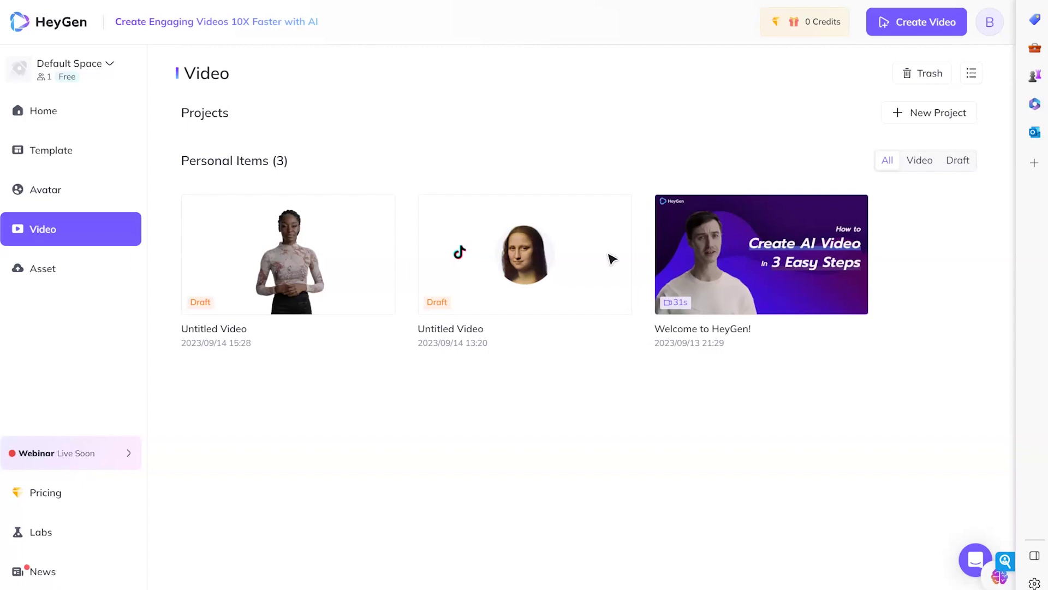
{"action": "left_click", "coordinate": [776, 246]}
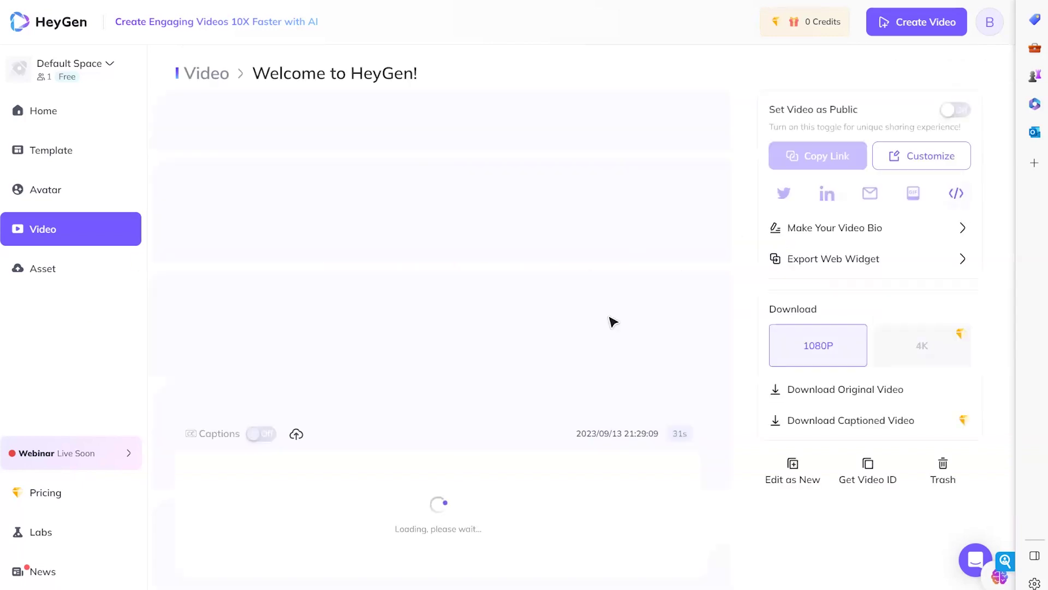
{"action": "left_click", "coordinate": [437, 261]}
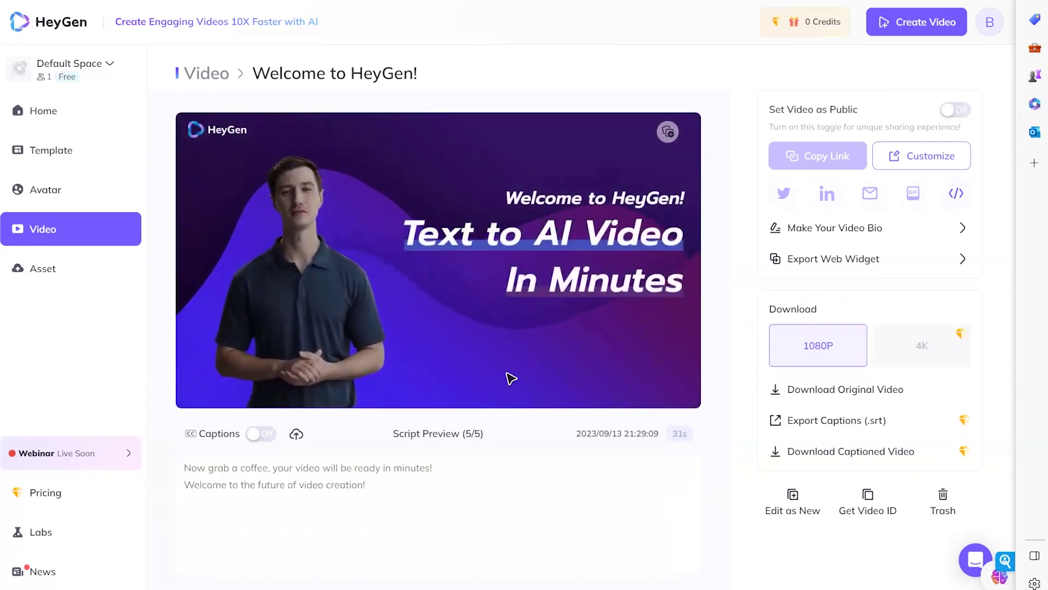
{"action": "mouse_move", "coordinate": [611, 313]}
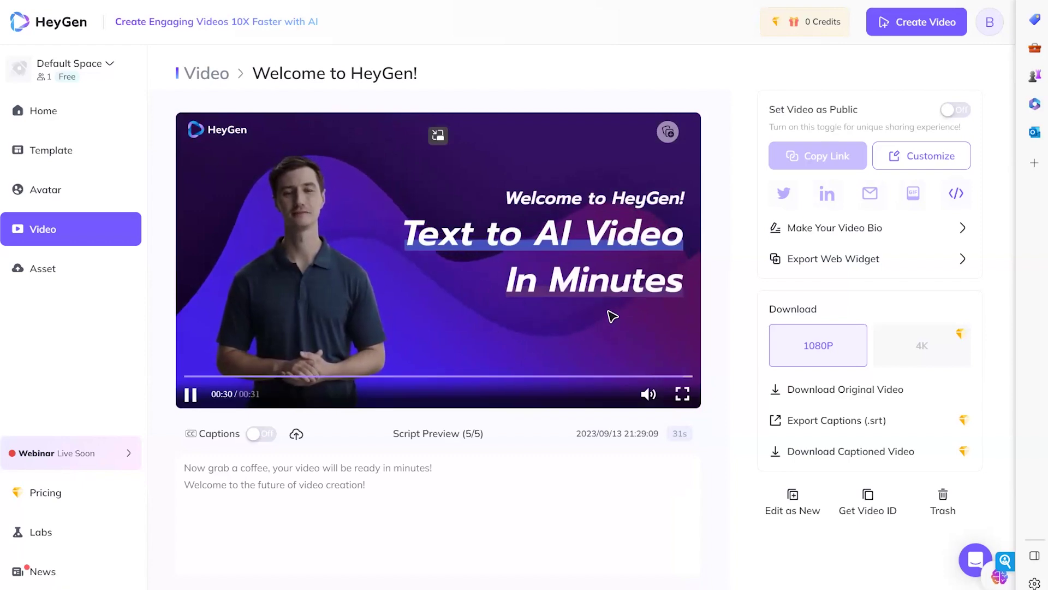